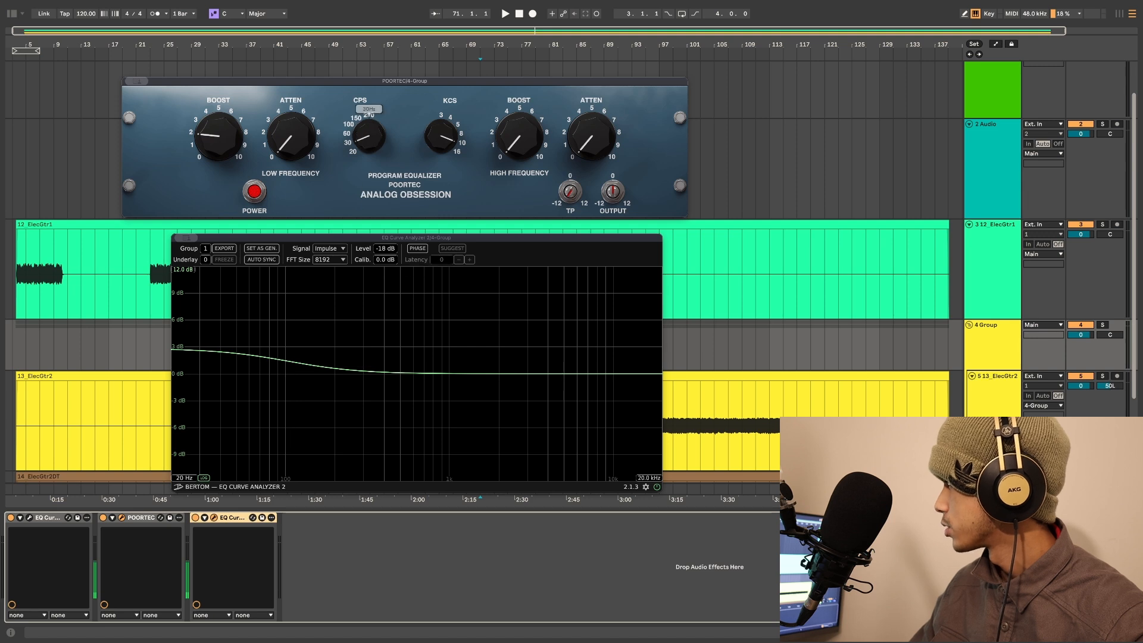
Try low-frequency boost and attenuation of about 2 each with CPS at 60, and reset both knobs to 0
{"action": "left_click_drag", "start_coordinate": [369, 136], "coordinate": [369, 150]}
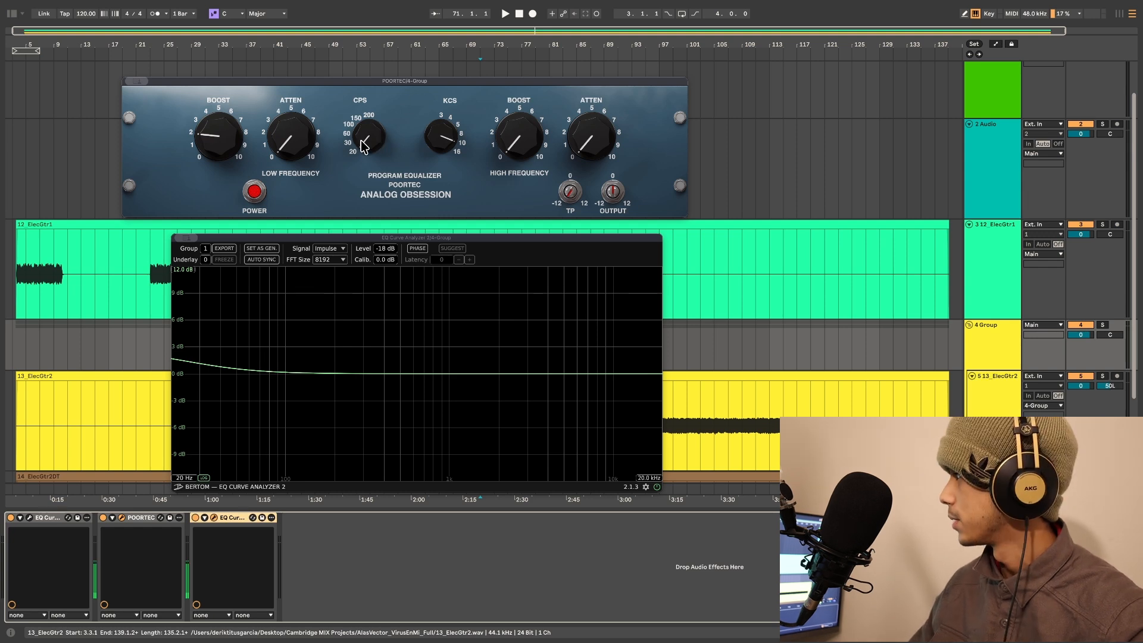
{"action": "left_click_drag", "start_coordinate": [368, 135], "coordinate": [368, 119]}
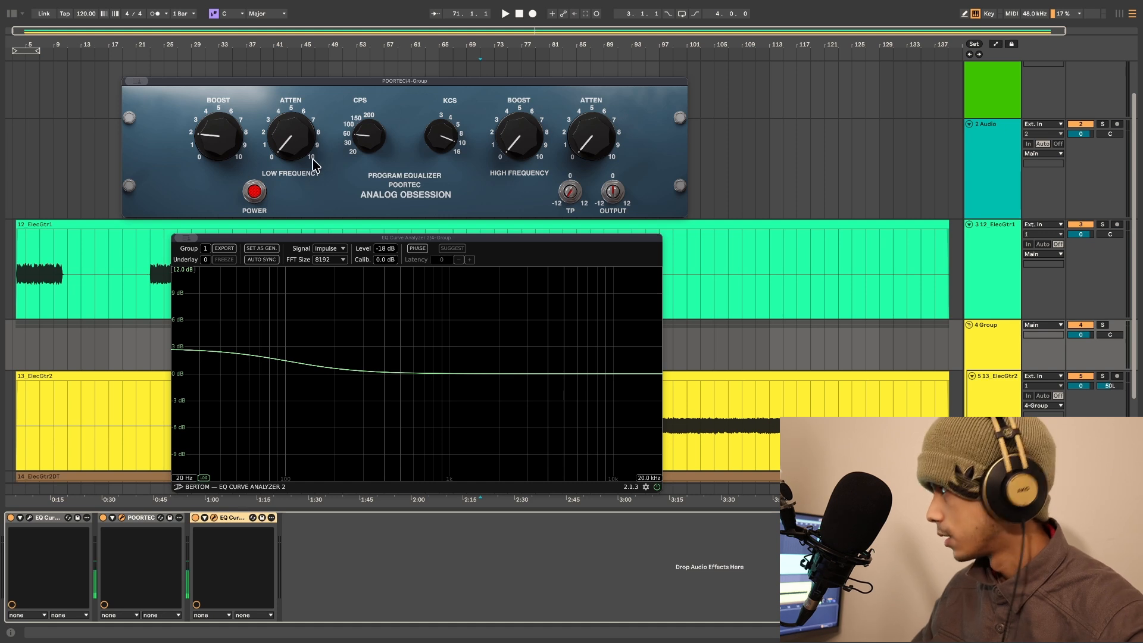
{"action": "mouse_move", "coordinate": [220, 141]}
{"action": "left_mouse_down"}
{"action": "mouse_move", "coordinate": [220, 12]}
{"action": "mouse_move", "coordinate": [221, 155]}
{"action": "left_mouse_up"}
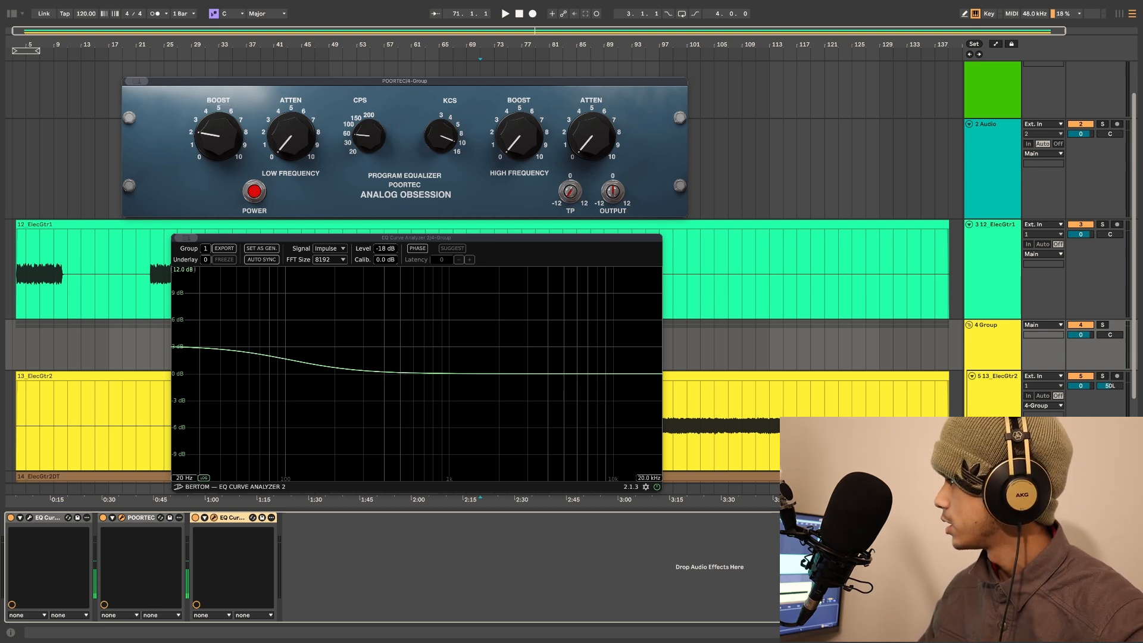
{"action": "left_click_drag", "start_coordinate": [291, 136], "coordinate": [291, 114]}
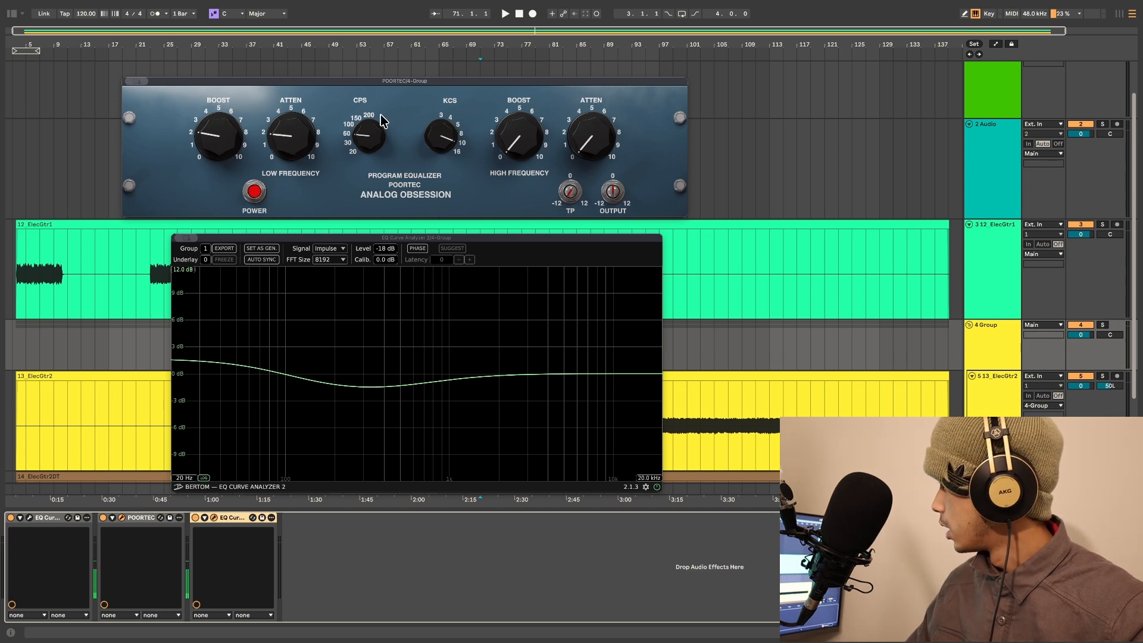
{"action": "double_click", "coordinate": [293, 143]}
{"action": "double_click", "coordinate": [215, 130]}
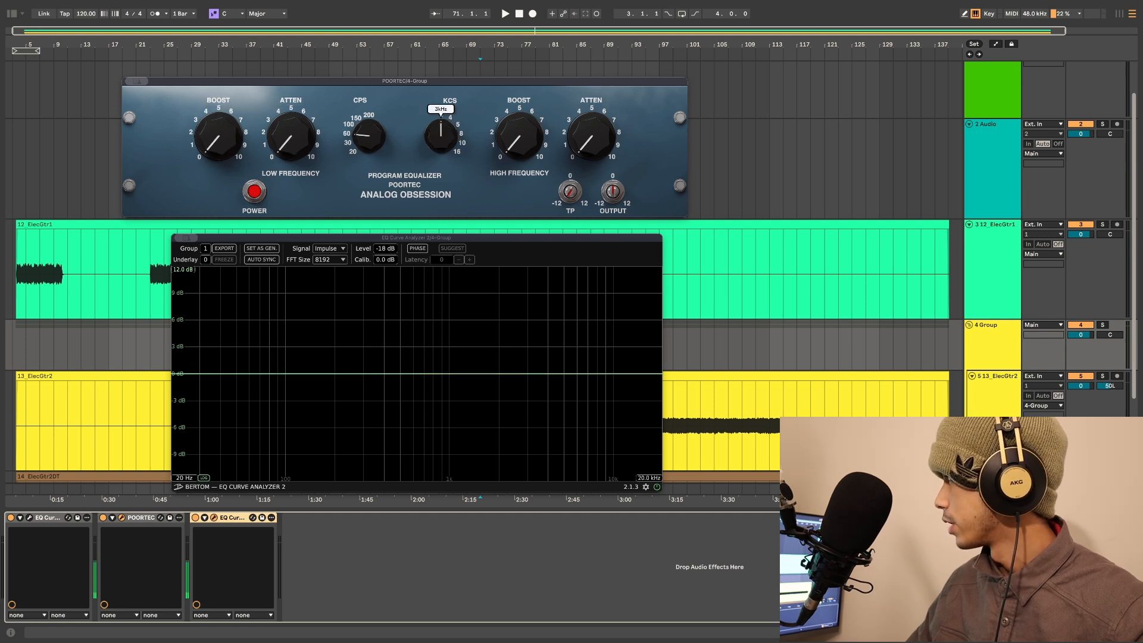
Shape the high band with KCS at 5 kHz, boost at about 2 and attenuation at about 4
{"action": "left_click_drag", "start_coordinate": [517, 136], "coordinate": [517, 122]}
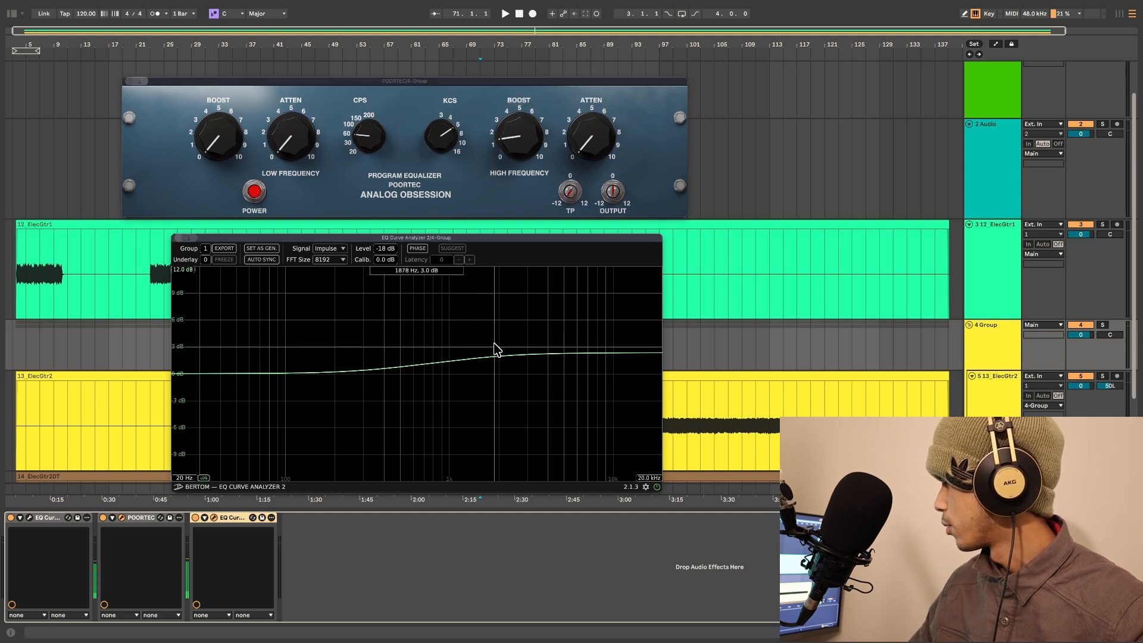
{"action": "mouse_move", "coordinate": [518, 143]}
{"action": "left_mouse_down"}
{"action": "mouse_move", "coordinate": [518, 129]}
{"action": "mouse_move", "coordinate": [516, 139]}
{"action": "left_mouse_up"}
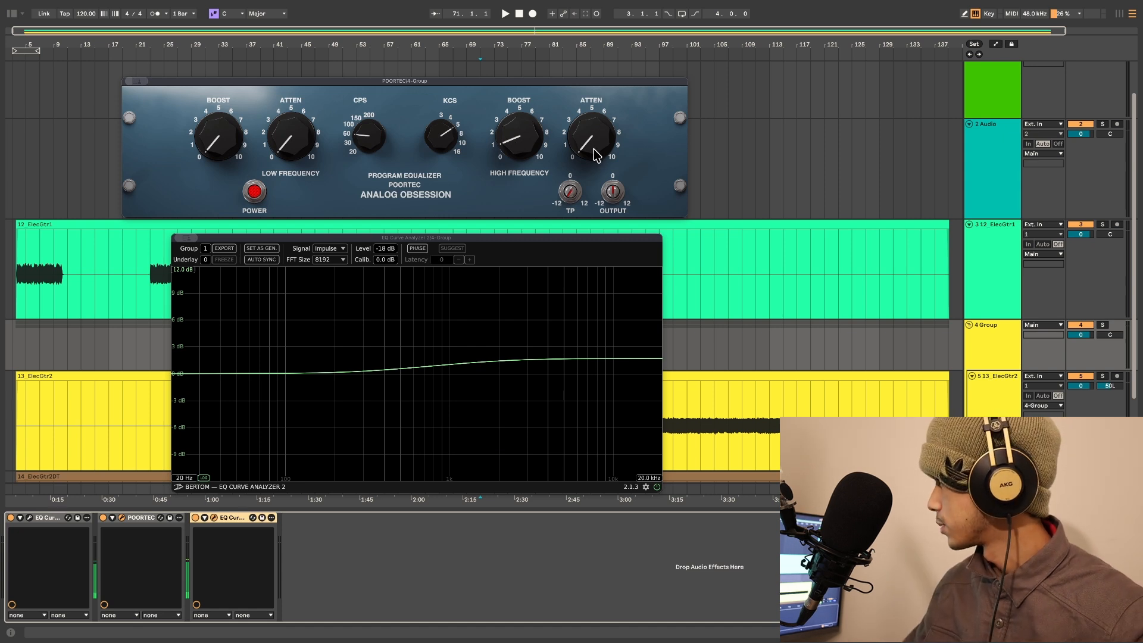
{"action": "left_click_drag", "start_coordinate": [537, 164], "coordinate": [538, 156]}
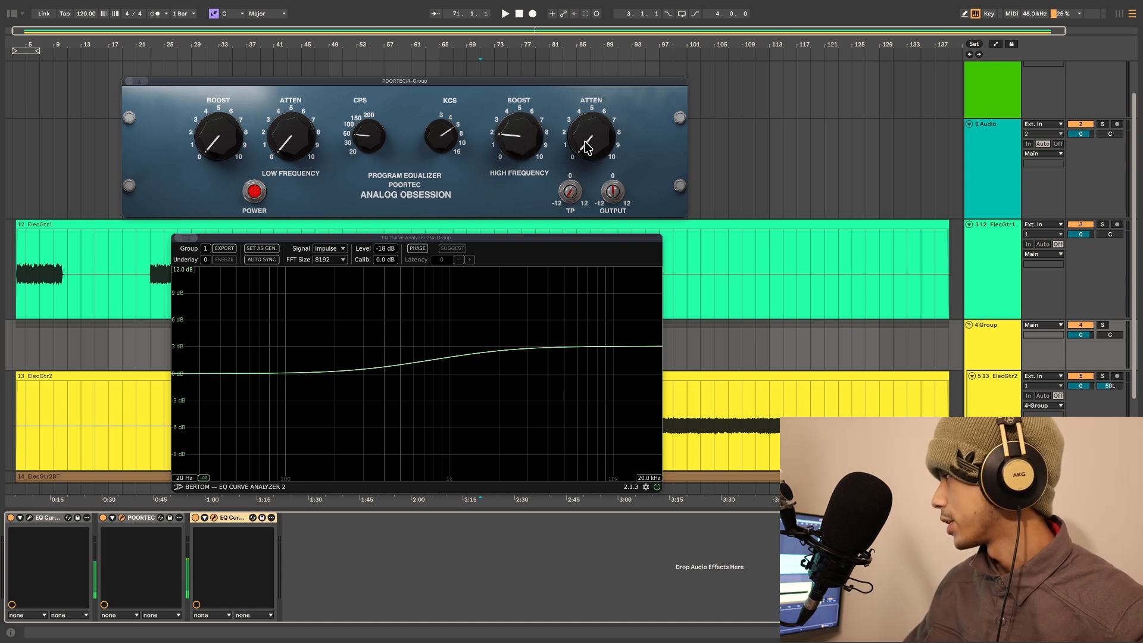
{"action": "left_click_drag", "start_coordinate": [592, 107], "coordinate": [591, 98]}
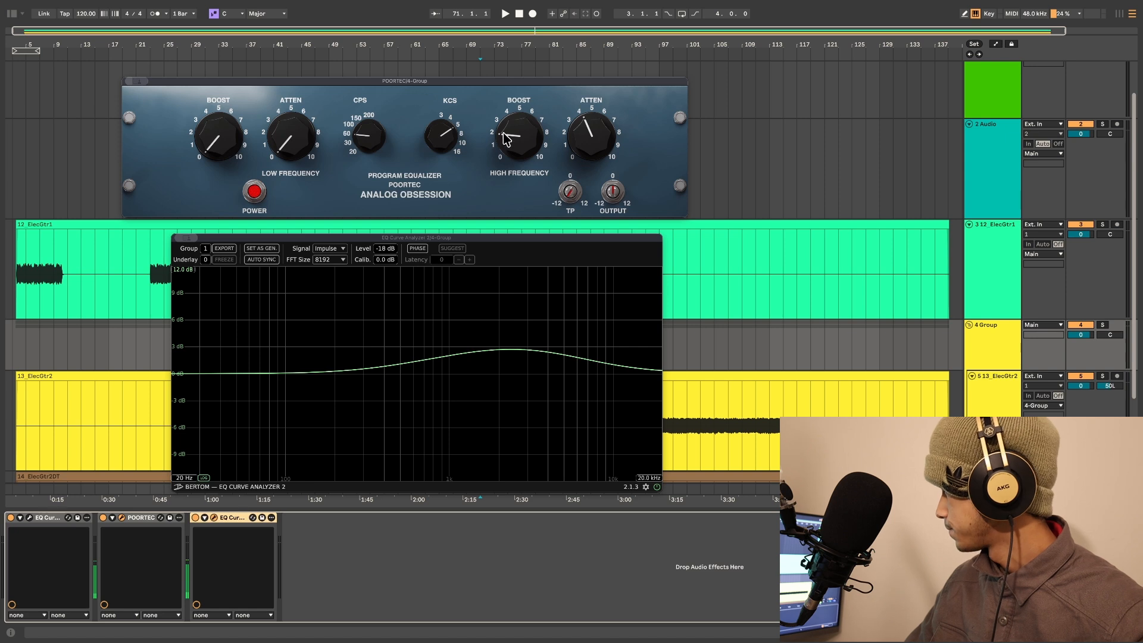
Set KCS to 10 kHz, the high-frequency boost to 0 and the high-frequency attenuation to about 1
{"action": "left_click_drag", "start_coordinate": [452, 143], "coordinate": [454, 136]}
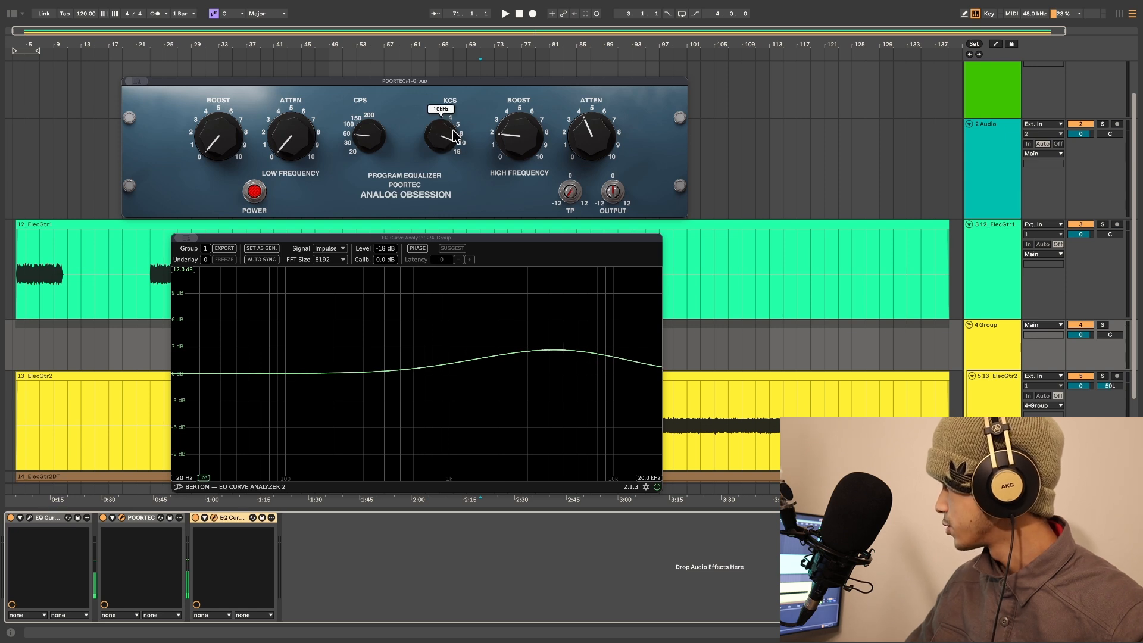
{"action": "left_click_drag", "start_coordinate": [591, 134], "coordinate": [591, 136]}
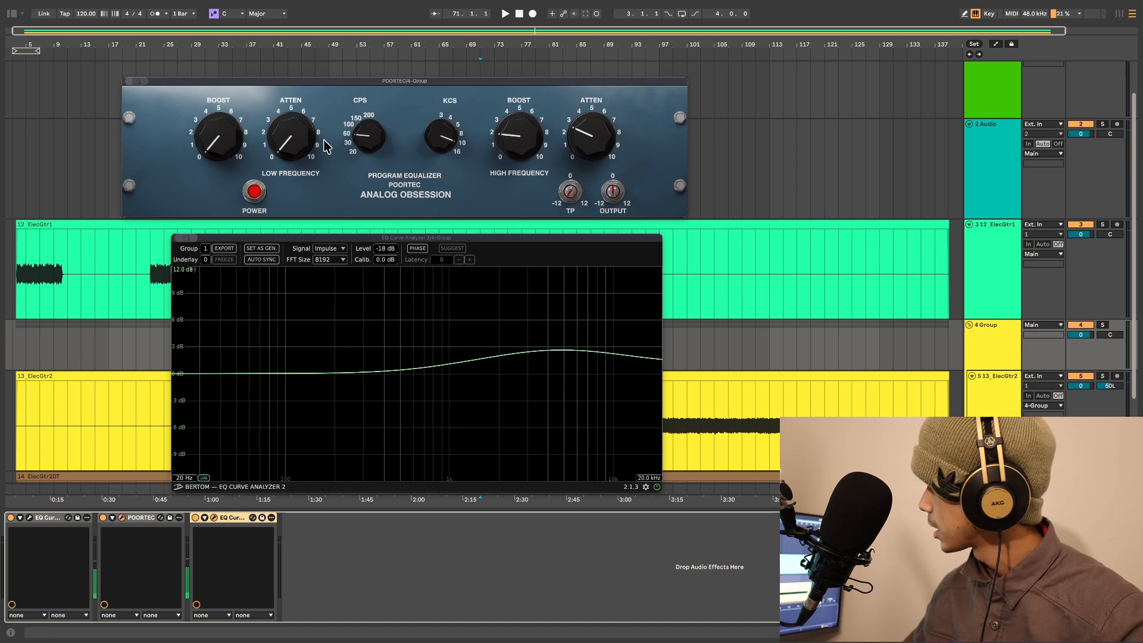
{"action": "mouse_move", "coordinate": [591, 134]}
{"action": "left_mouse_down"}
{"action": "mouse_move", "coordinate": [591, 169]}
{"action": "mouse_move", "coordinate": [591, 146]}
{"action": "left_mouse_up"}
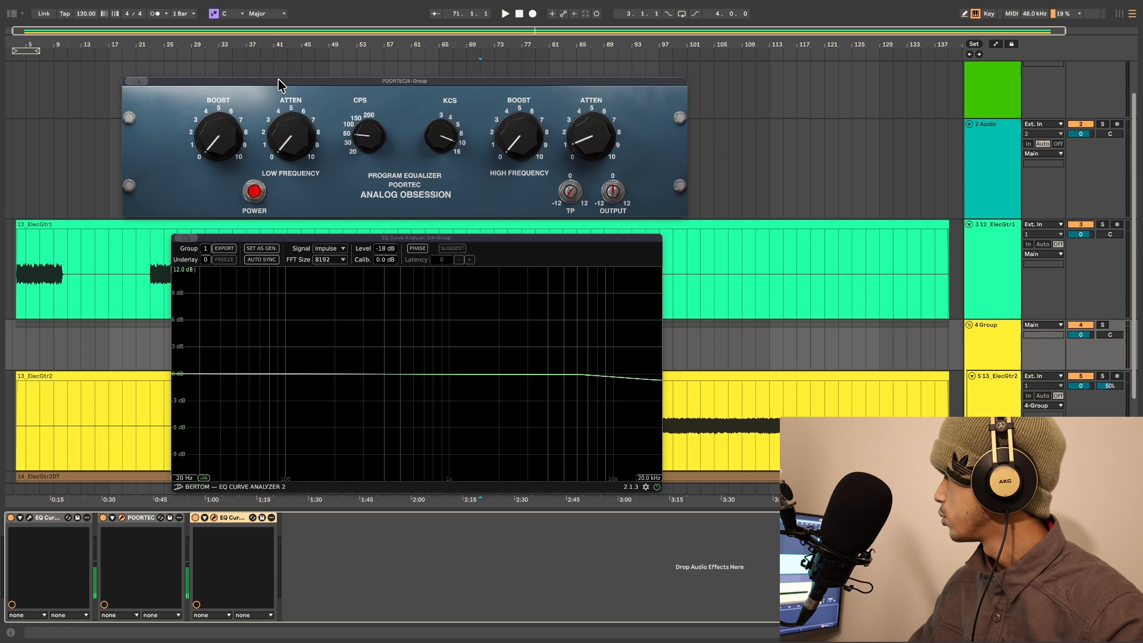
Try the TP knob on the POORTEC equalizer and hide the plug-in windows
{"action": "left_click_drag", "start_coordinate": [277, 81], "coordinate": [197, 67]}
{"action": "left_click_drag", "start_coordinate": [484, 179], "coordinate": [483, 197]}
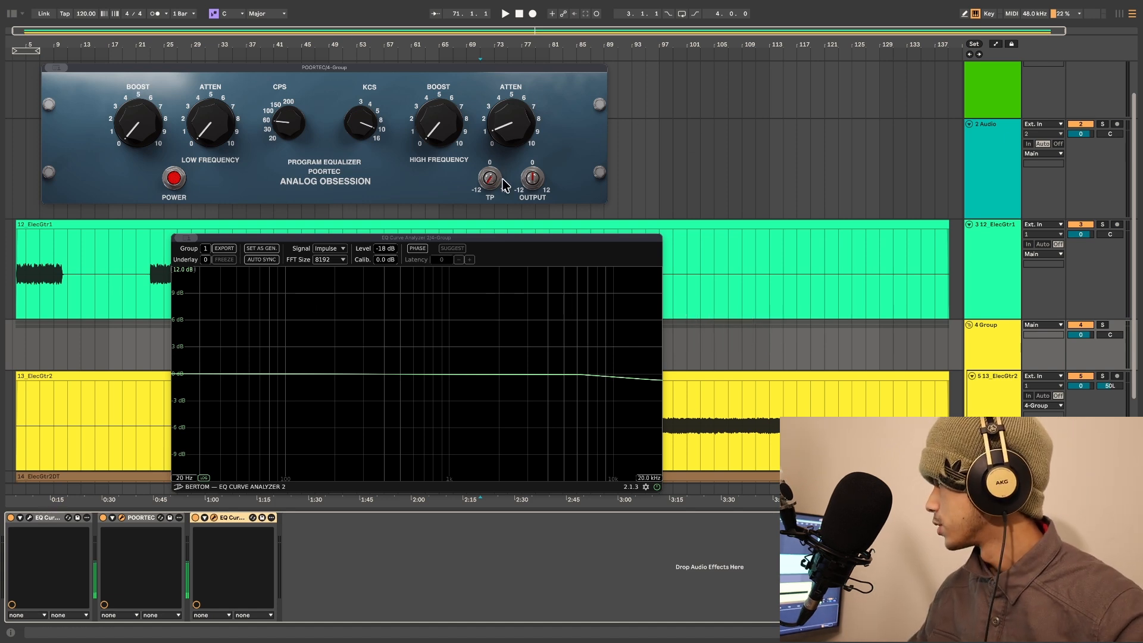
{"action": "key", "text": "super+alt+p"}
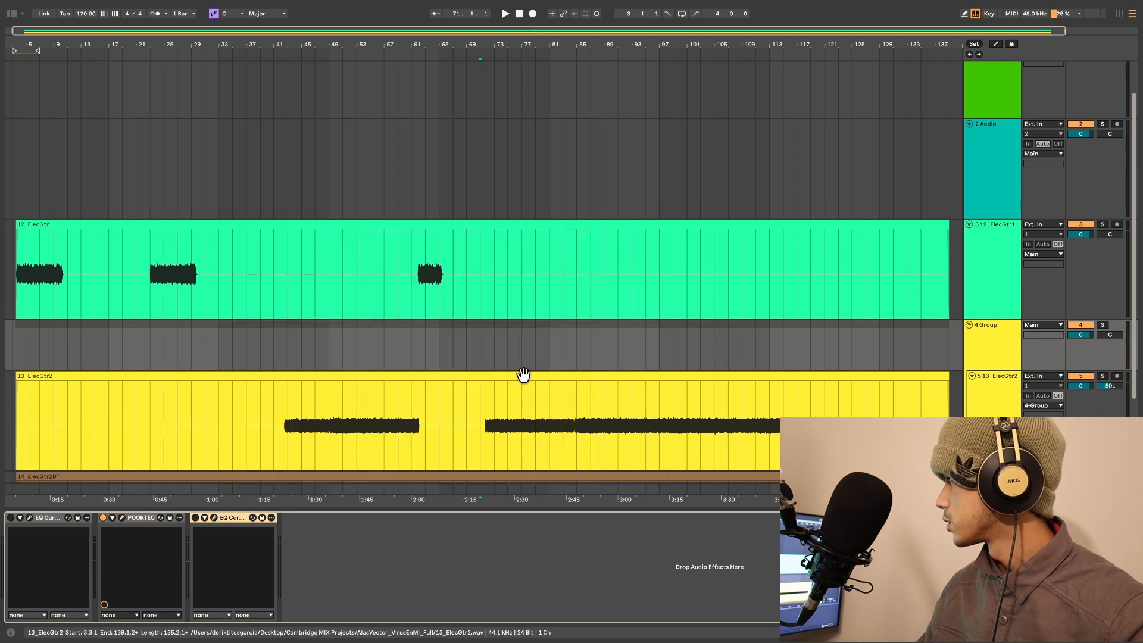
Place the insert marker at bar 85 on the guitar group, bypass its POORTEC and open the equalizer's window
{"action": "scroll", "coordinate": [500, 340], "scroll_direction": "down", "scroll_amount": 4}
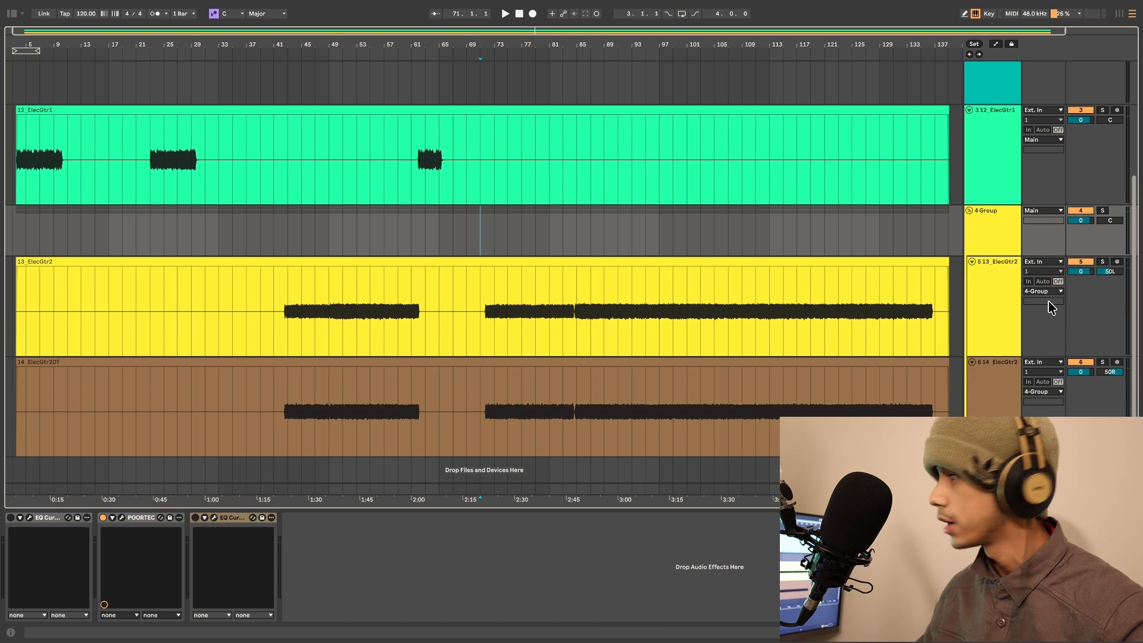
{"action": "left_click", "coordinate": [582, 248]}
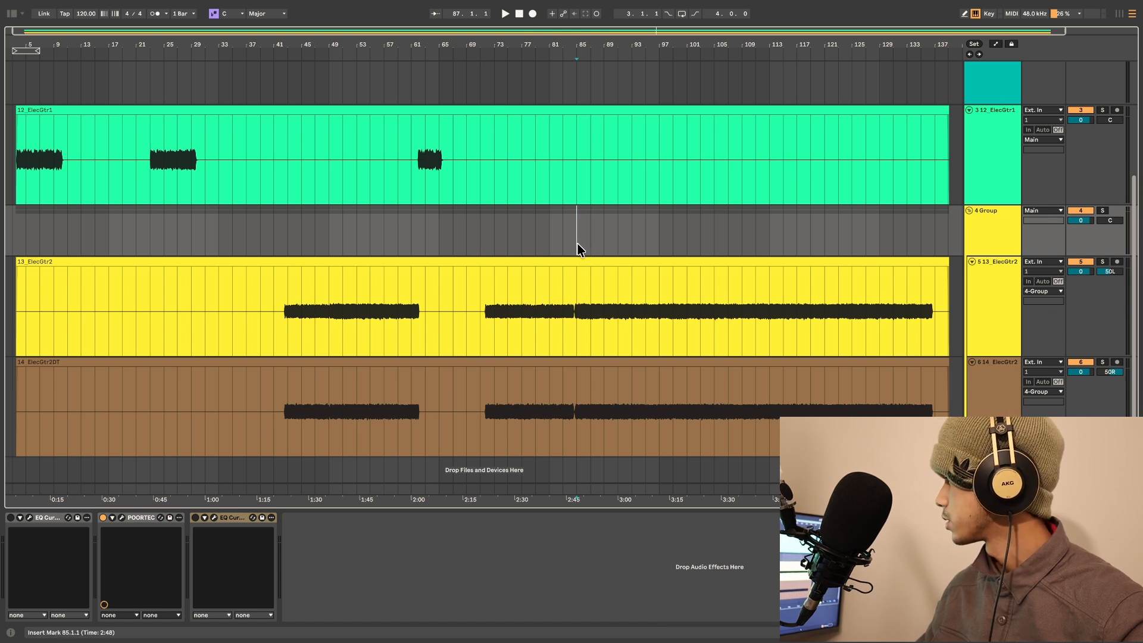
{"action": "left_click", "coordinate": [103, 522]}
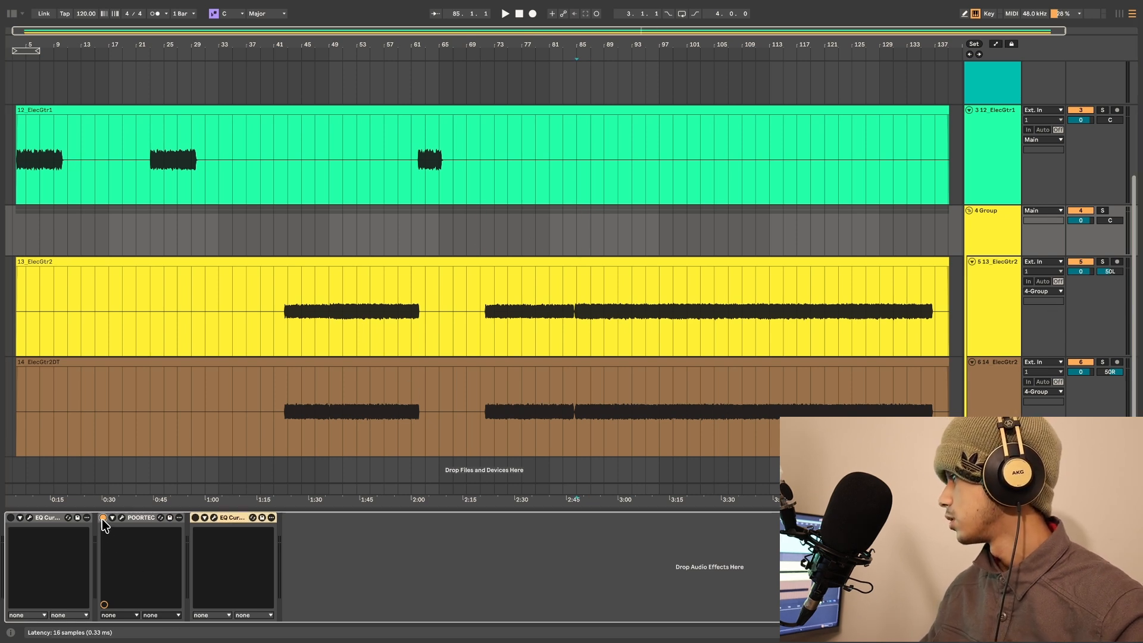
{"action": "left_click", "coordinate": [122, 518]}
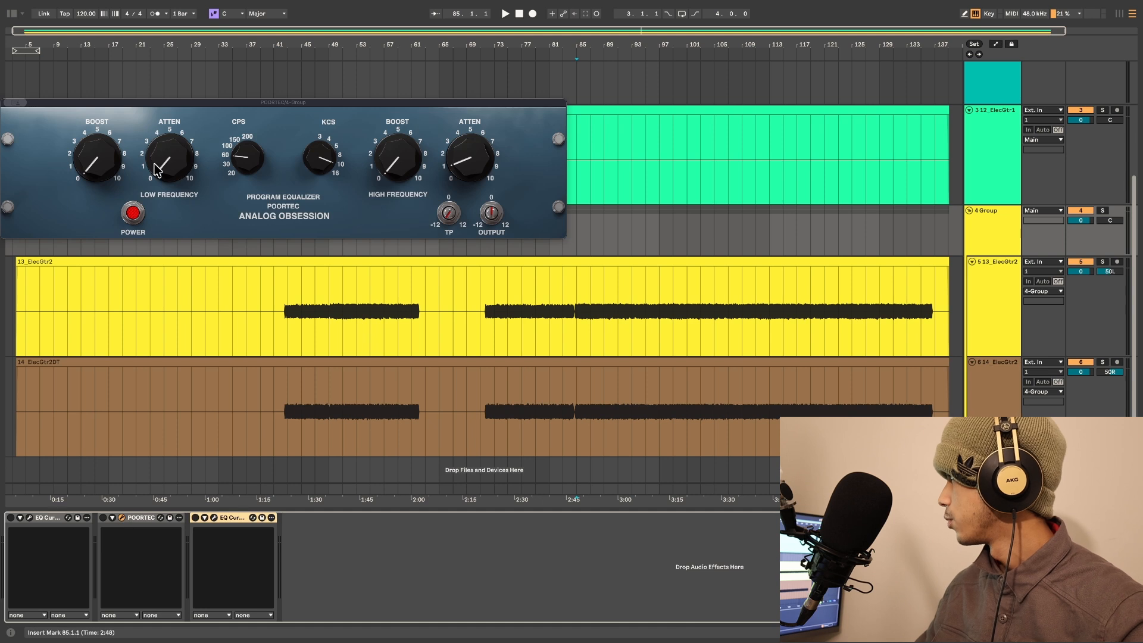
Audition the group and set low-frequency boost to about 2, low-frequency attenuation to about 1 and high-frequency boost to about 1.5
{"action": "key", "text": "space"}
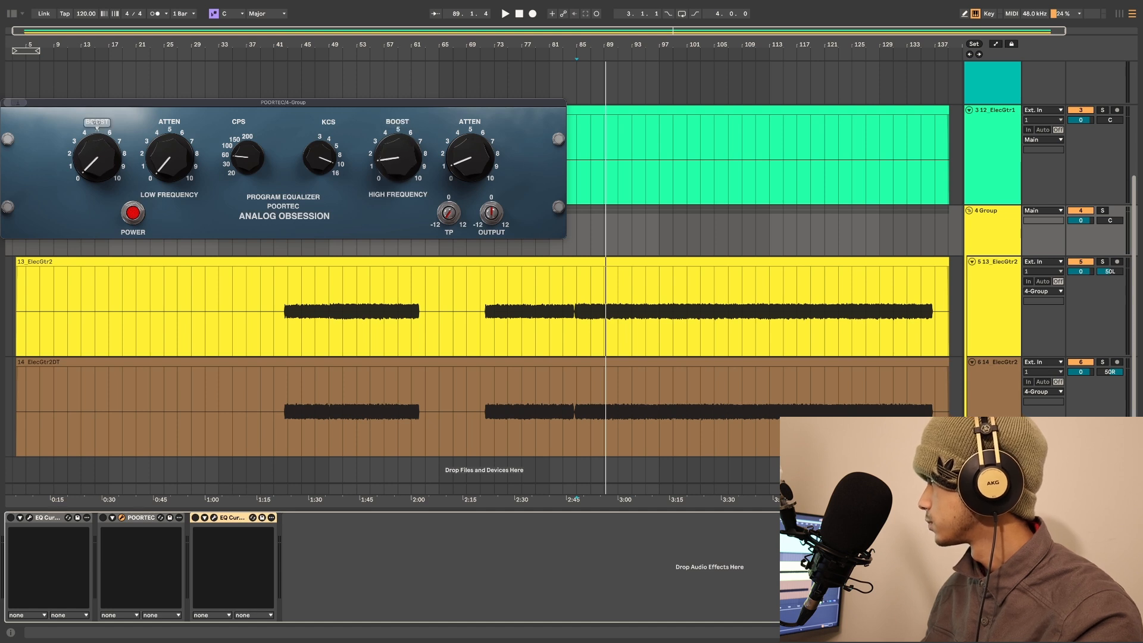
{"action": "left_click_drag", "start_coordinate": [166, 170], "coordinate": [167, 167]}
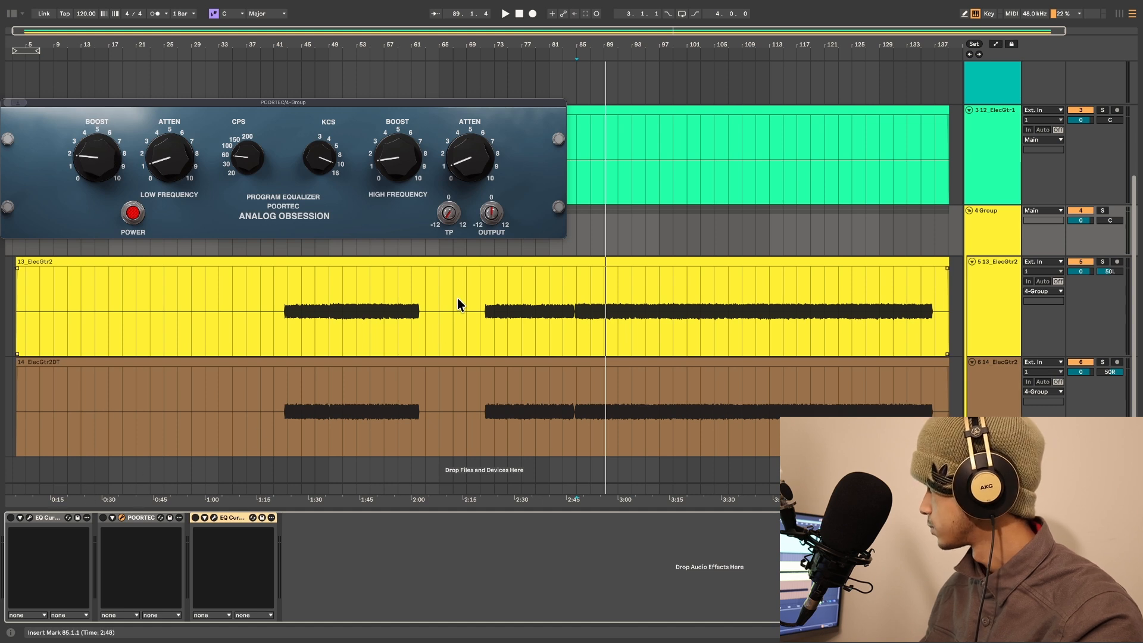
Play the group from bar 85 with POORTEC switched on, and lower the low-frequency attenuation to slightly below 1
{"action": "left_click", "coordinate": [480, 288]}
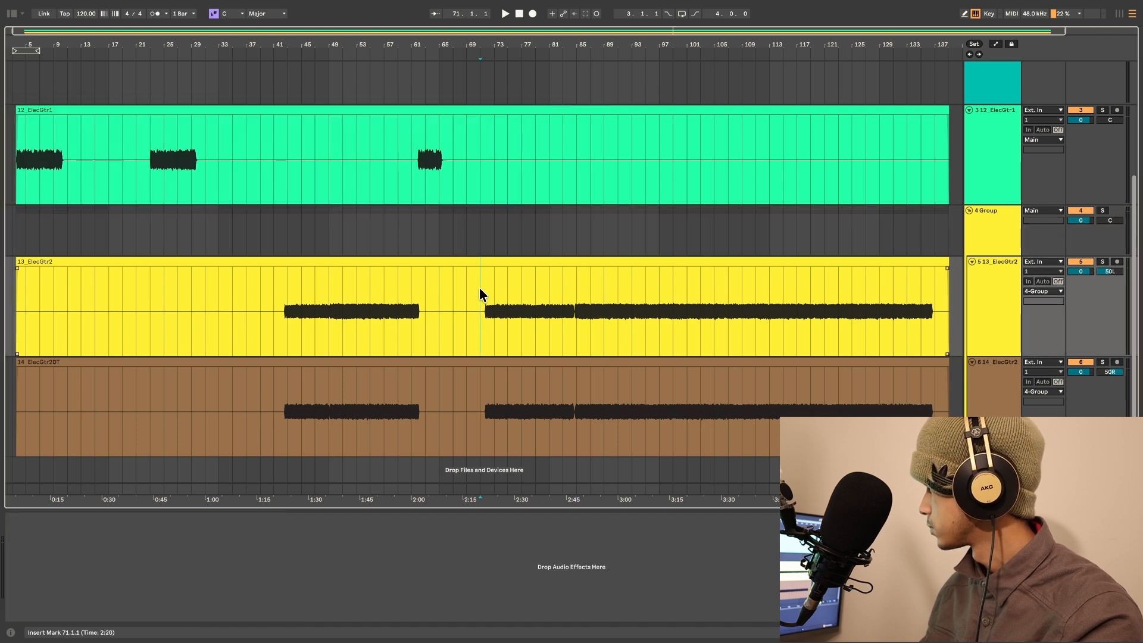
{"action": "left_click", "coordinate": [573, 289]}
{"action": "left_click", "coordinate": [994, 242]}
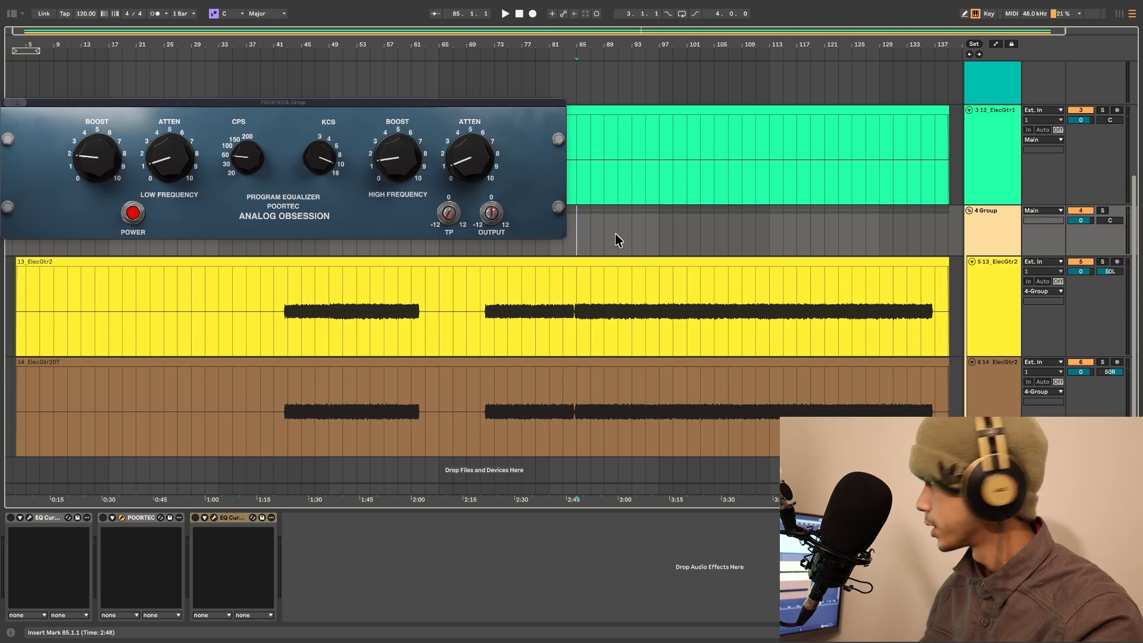
{"action": "key", "text": "space"}
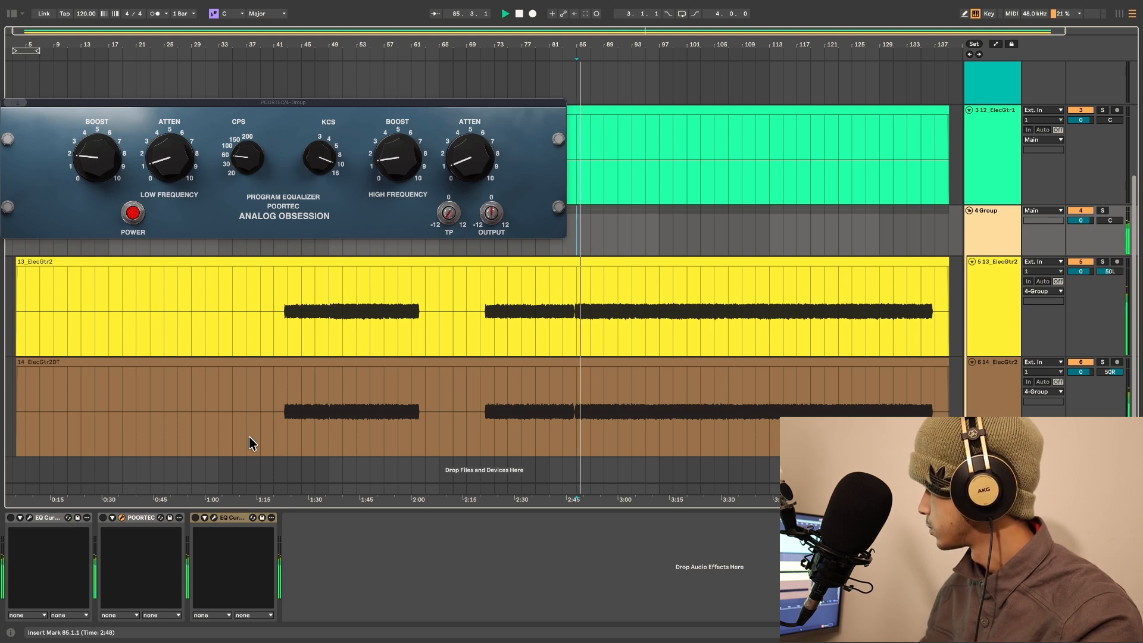
{"action": "left_click", "coordinate": [104, 521]}
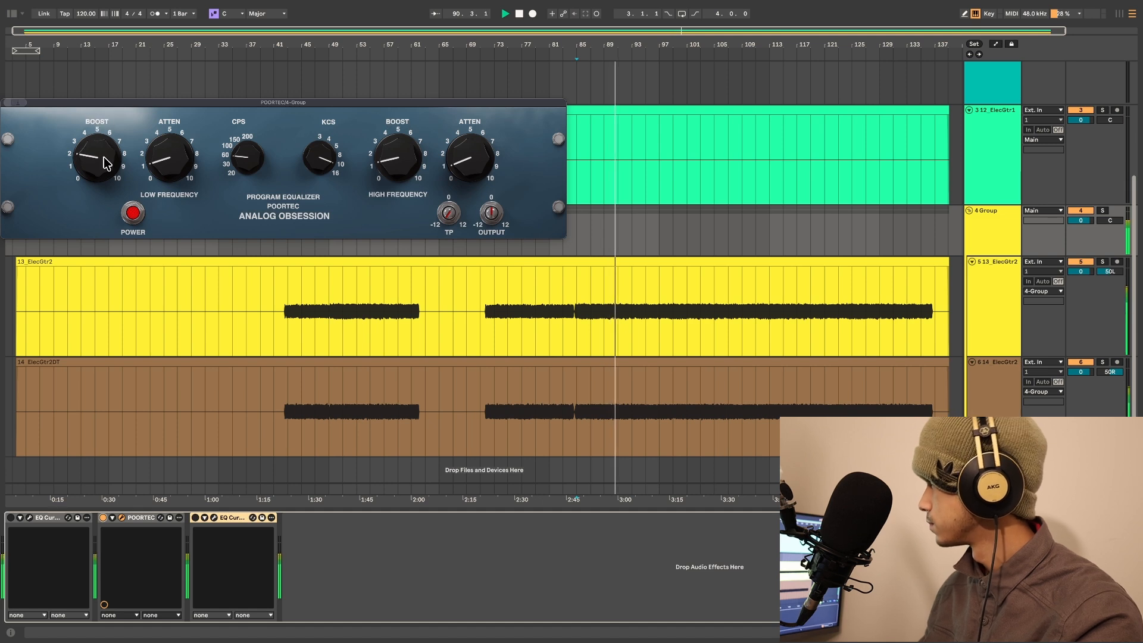
{"action": "key", "text": "space"}
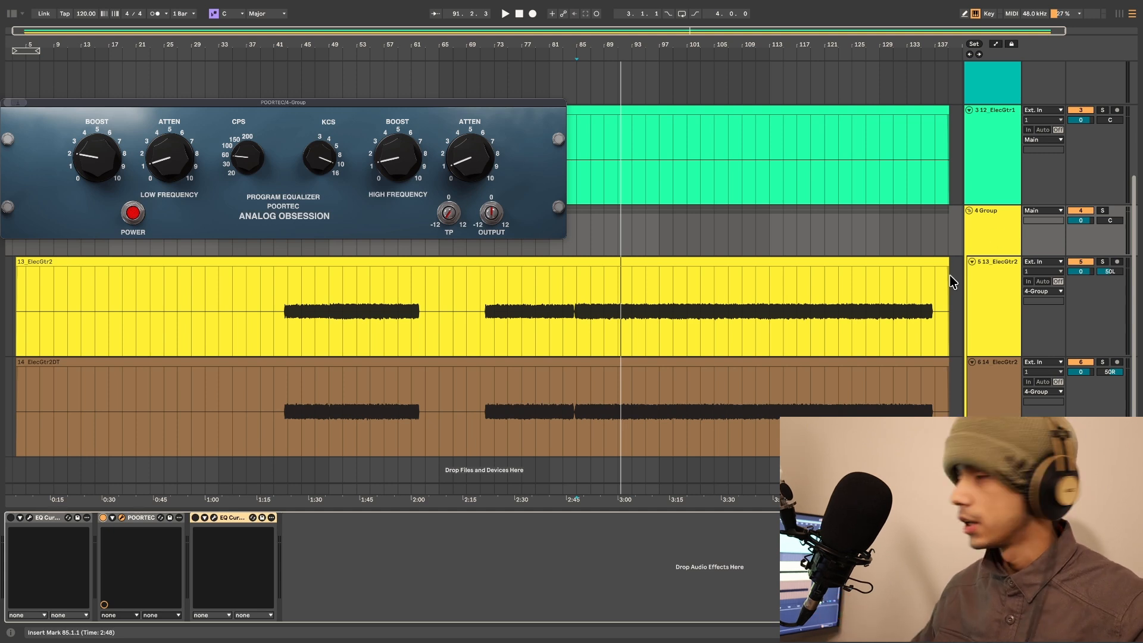
{"action": "mouse_move", "coordinate": [177, 158]}
{"action": "left_mouse_down"}
{"action": "mouse_move", "coordinate": [176, 173]}
{"action": "mouse_move", "coordinate": [176, 130]}
{"action": "mouse_move", "coordinate": [177, 159]}
{"action": "left_mouse_up"}
{"action": "key", "text": "space"}
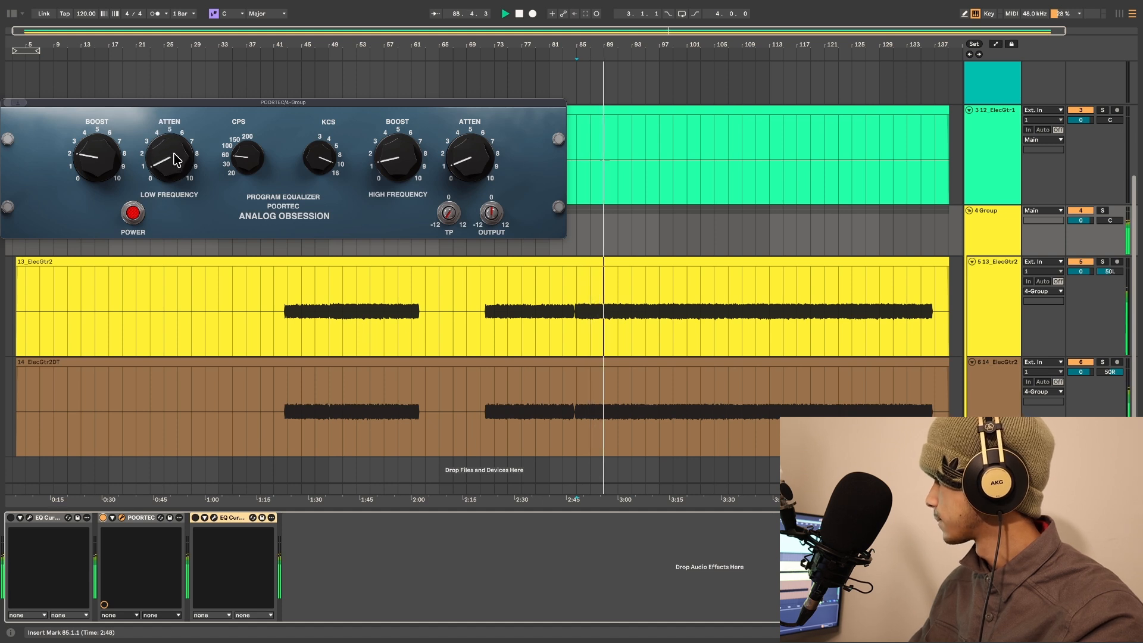
Switch on both EQ Curve Analyzers and open the second analyzer's window alongside the equalizer to inspect the resulting curve
{"action": "left_click", "coordinate": [11, 518]}
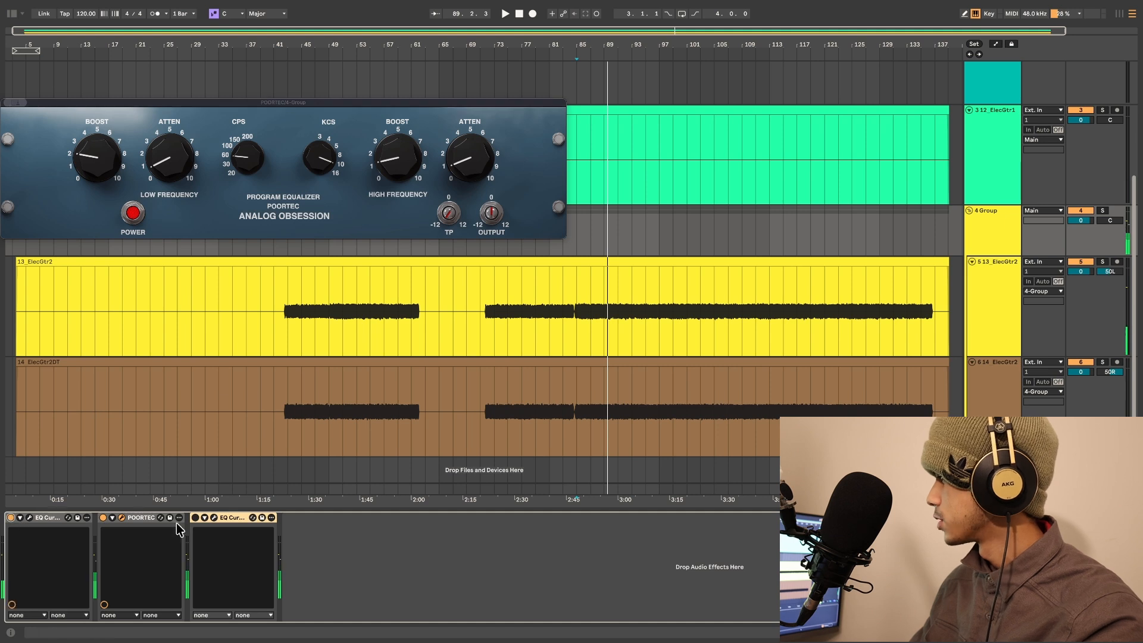
{"action": "left_click", "coordinate": [196, 518]}
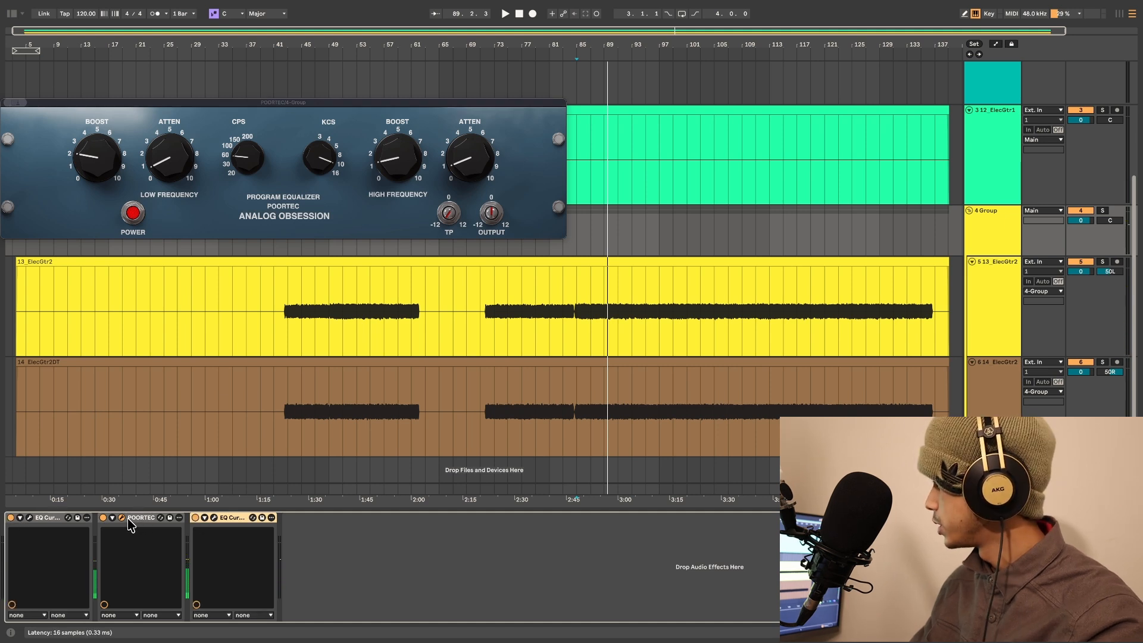
{"action": "left_click", "coordinate": [122, 518]}
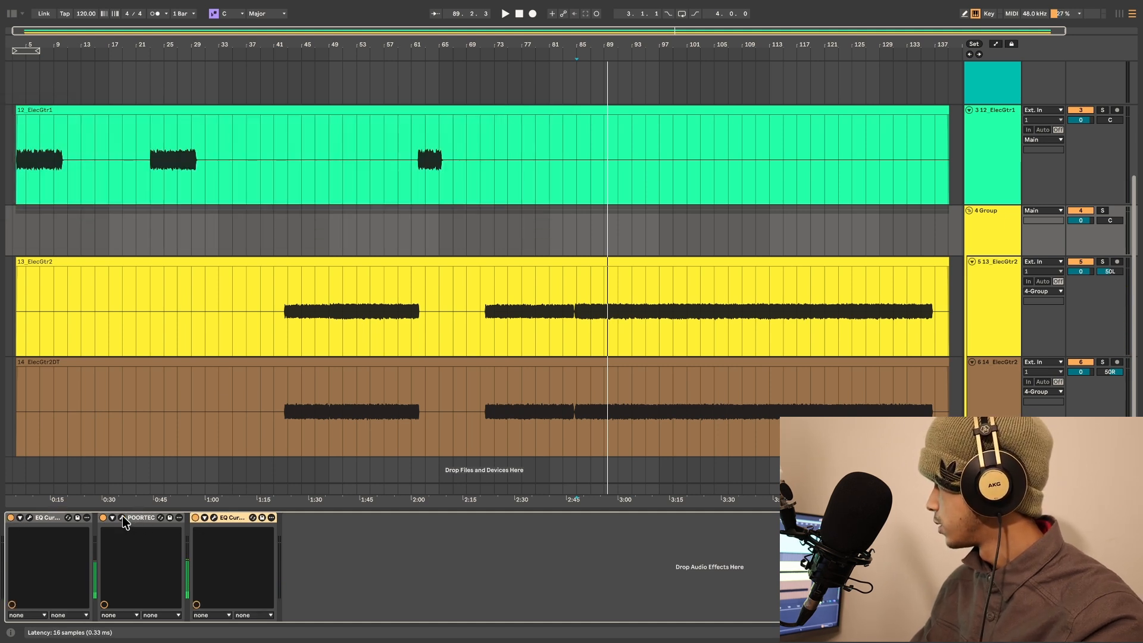
{"action": "left_click", "coordinate": [122, 518]}
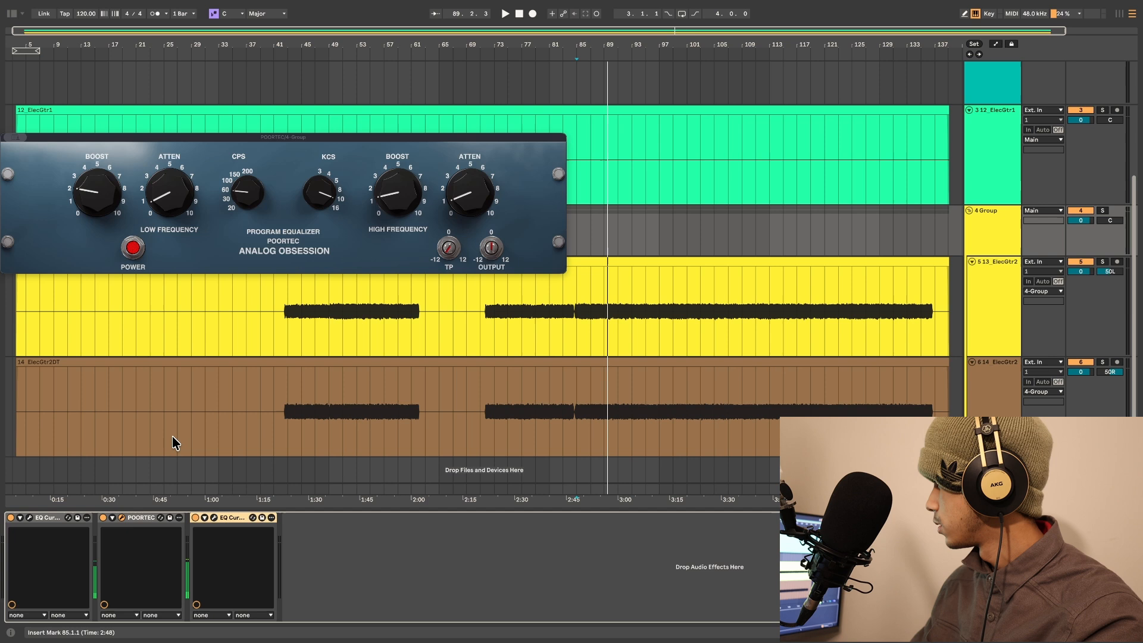
{"action": "left_click", "coordinate": [213, 518]}
{"action": "left_click_drag", "start_coordinate": [347, 285], "coordinate": [683, 222]}
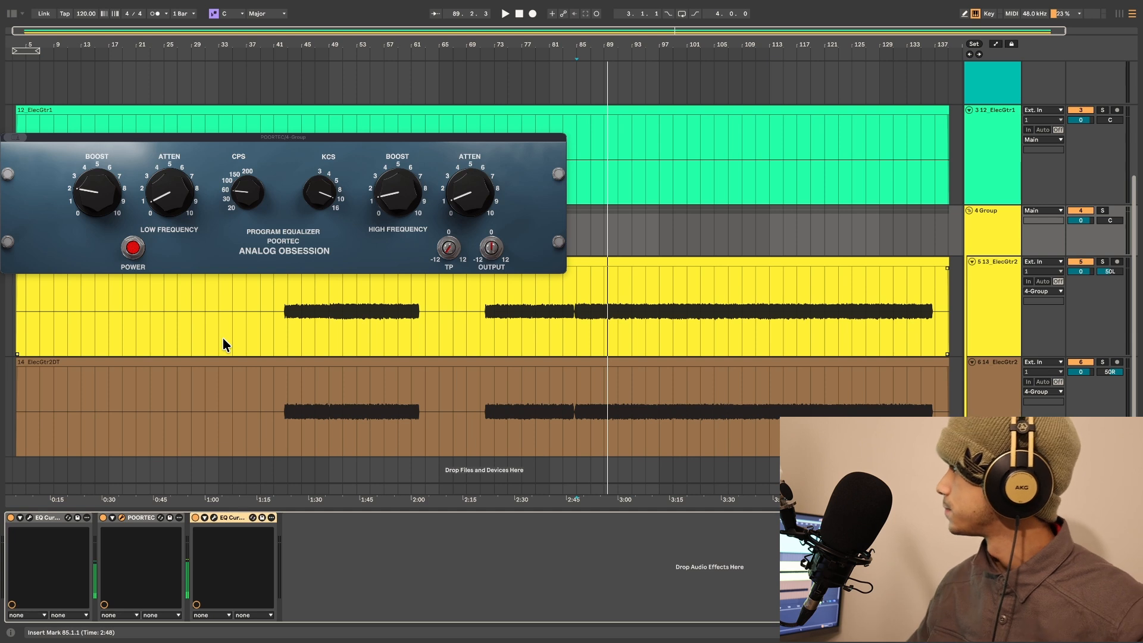
Play the group while turning the POORTEC's TP knob down and back to 0, and bypass the equalizer to compare
{"action": "left_click_drag", "start_coordinate": [50, 136], "coordinate": [137, 151]}
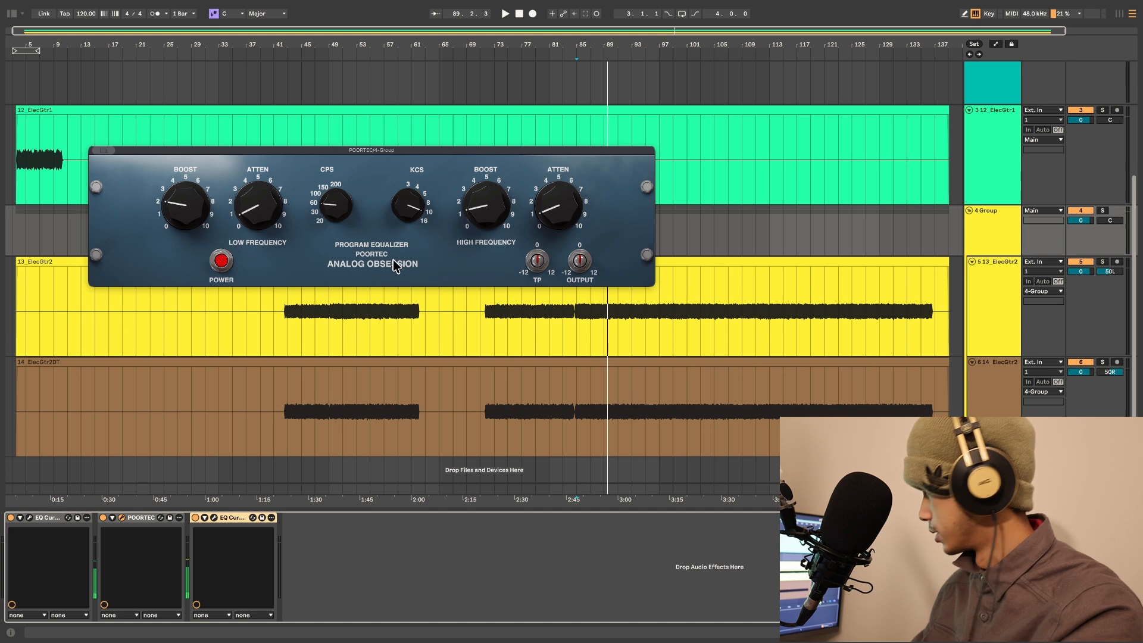
{"action": "left_click_drag", "start_coordinate": [537, 260], "coordinate": [537, 275]}
{"action": "key", "text": "space"}
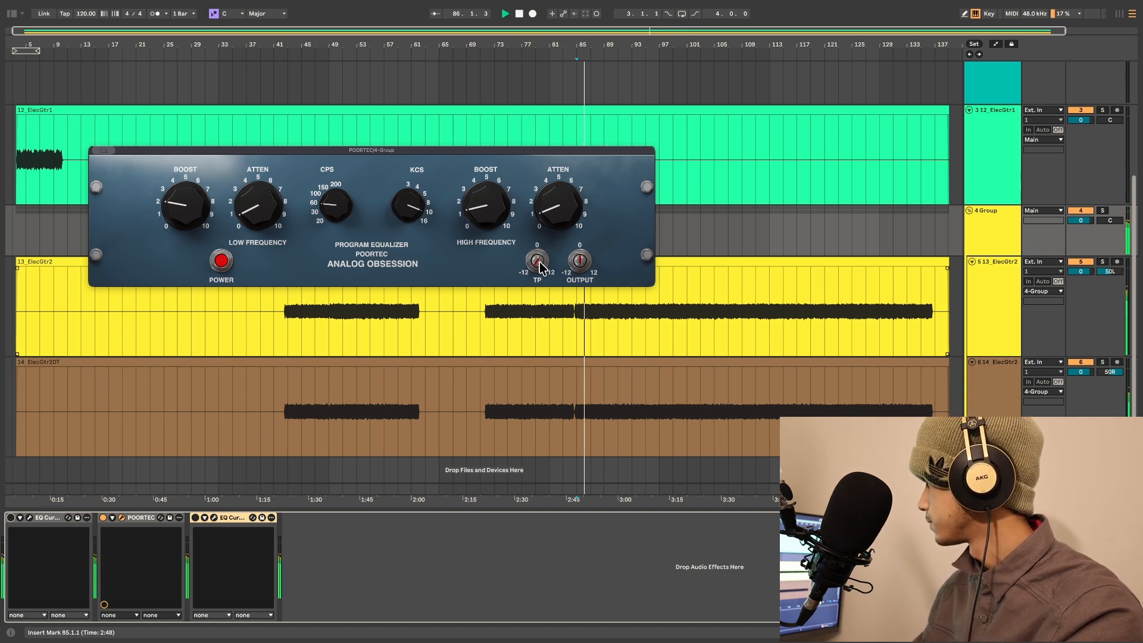
{"action": "mouse_move", "coordinate": [542, 269]}
{"action": "left_mouse_down"}
{"action": "mouse_move", "coordinate": [542, 231]}
{"action": "mouse_move", "coordinate": [542, 254]}
{"action": "left_mouse_up"}
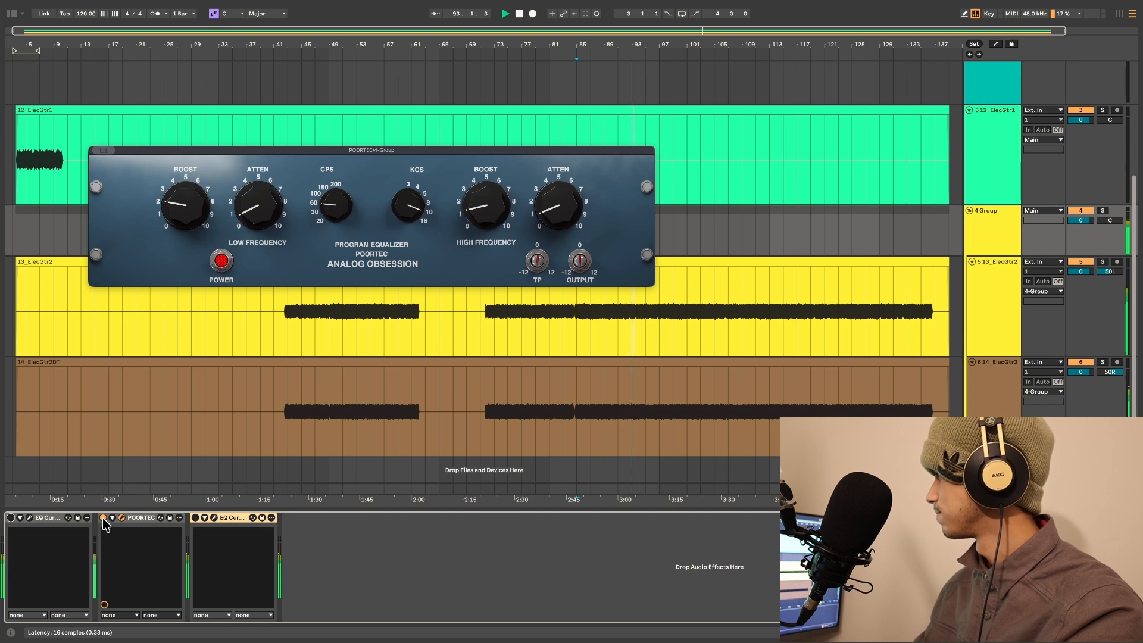
{"action": "key", "text": "space"}
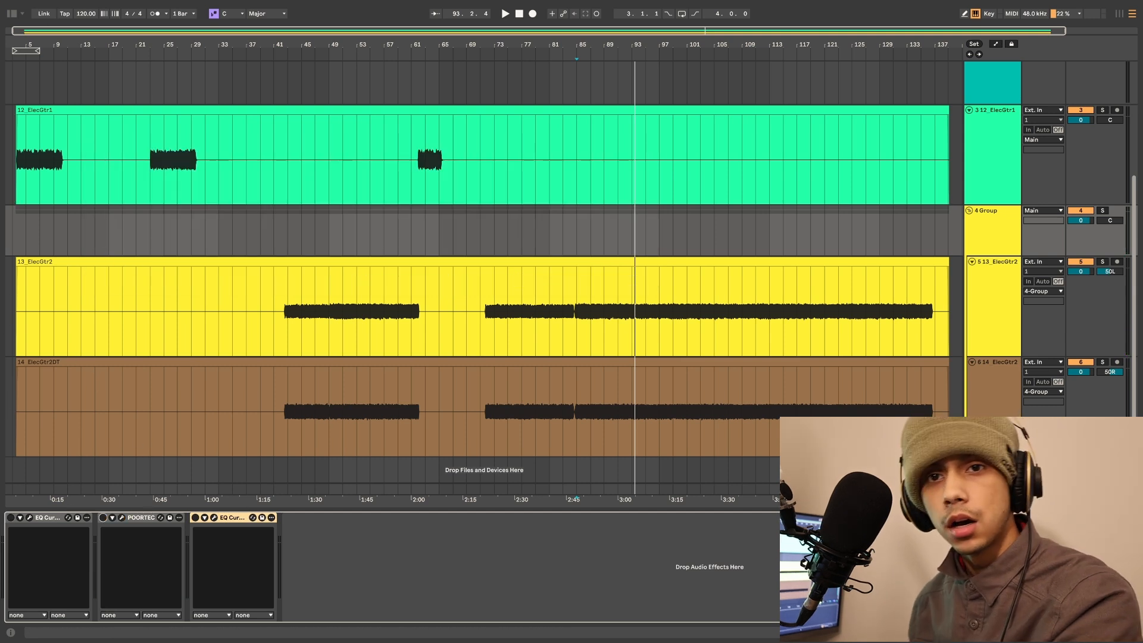
Extend the loop to 16 bars from bar 83 and play the lead vocal from bar 85, soloed and in the mix
{"action": "key", "text": "space"}
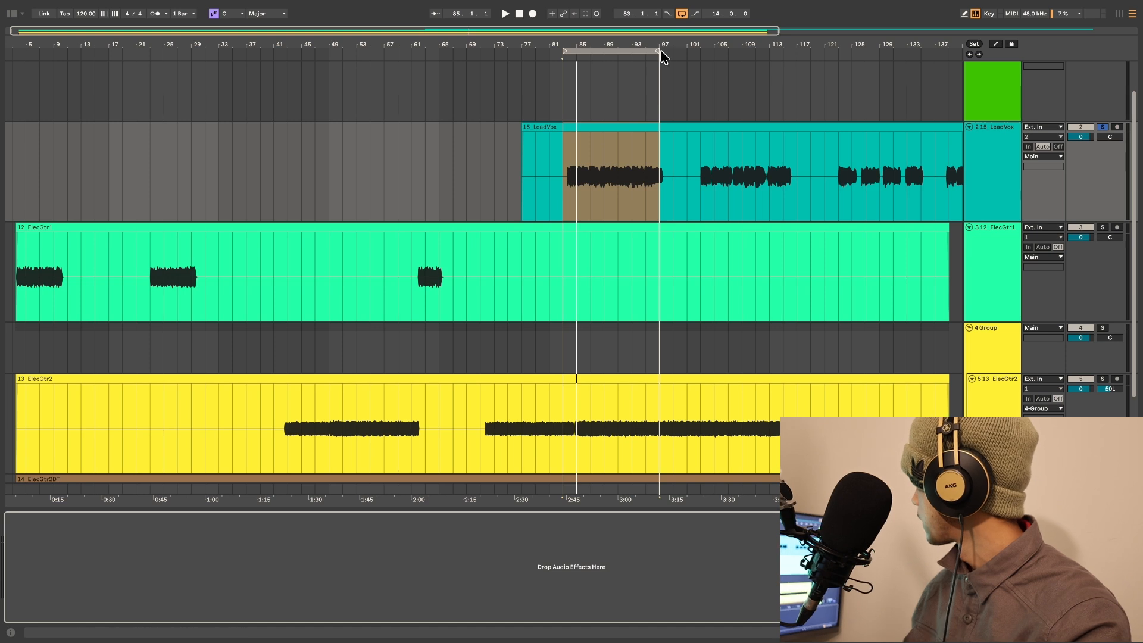
{"action": "left_click_drag", "start_coordinate": [665, 52], "coordinate": [673, 52]}
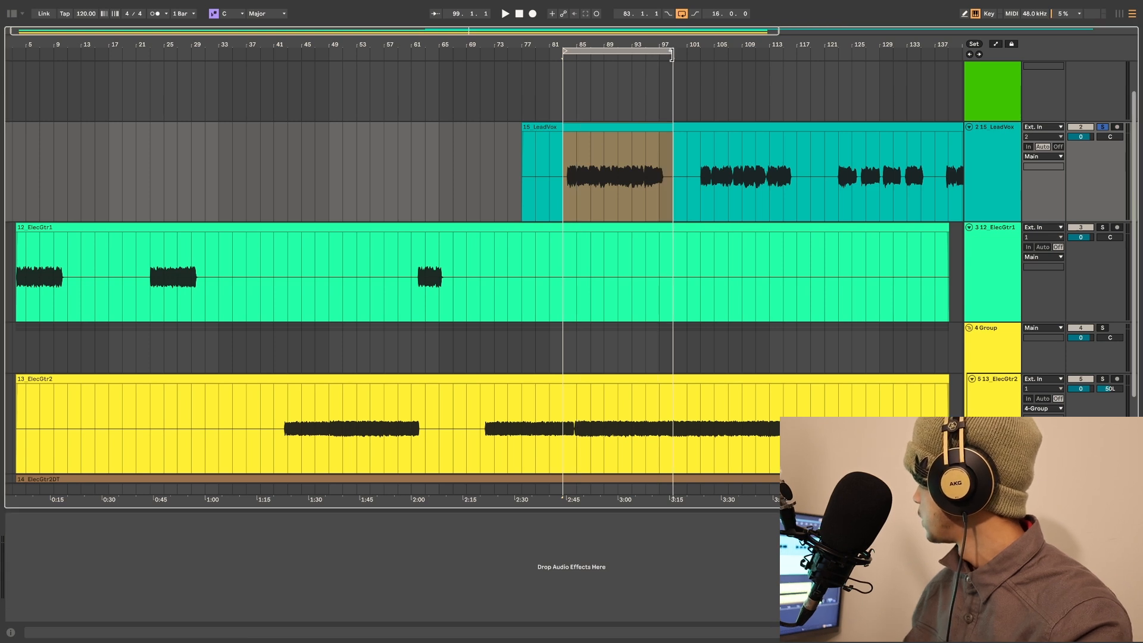
{"action": "left_click", "coordinate": [578, 158]}
{"action": "key", "text": "space"}
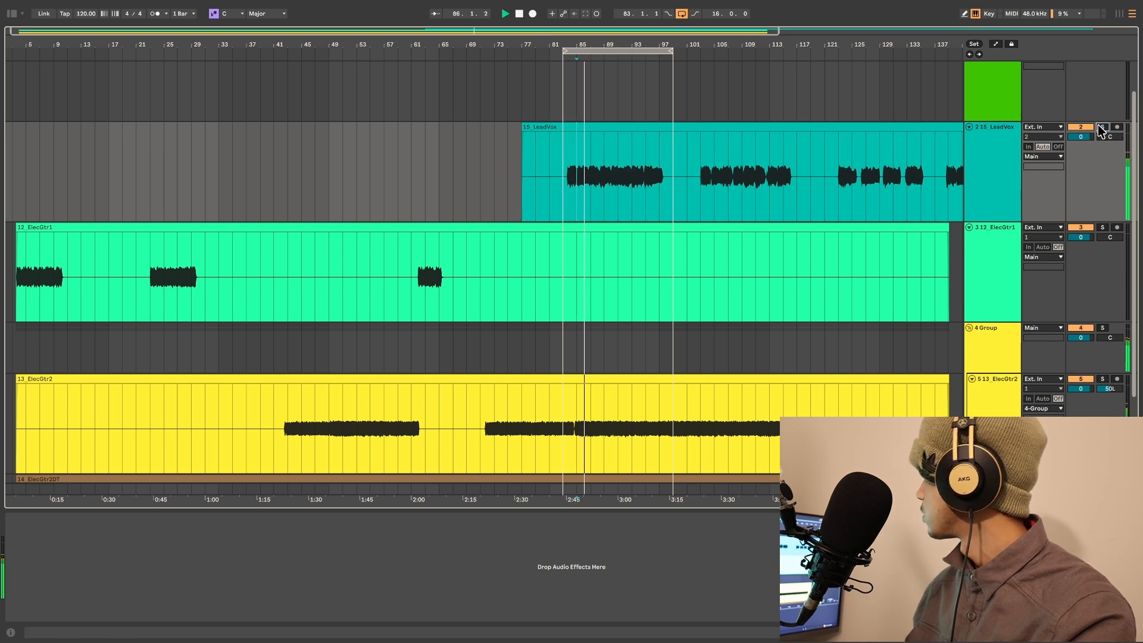
{"action": "left_click", "coordinate": [986, 293]}
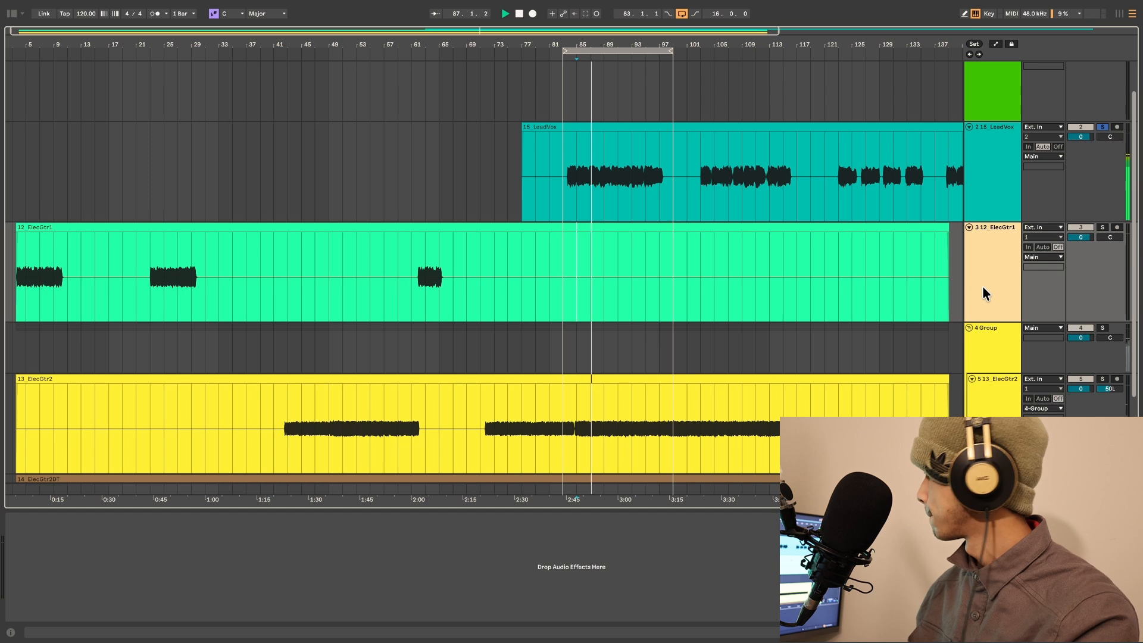
{"action": "key", "text": "space"}
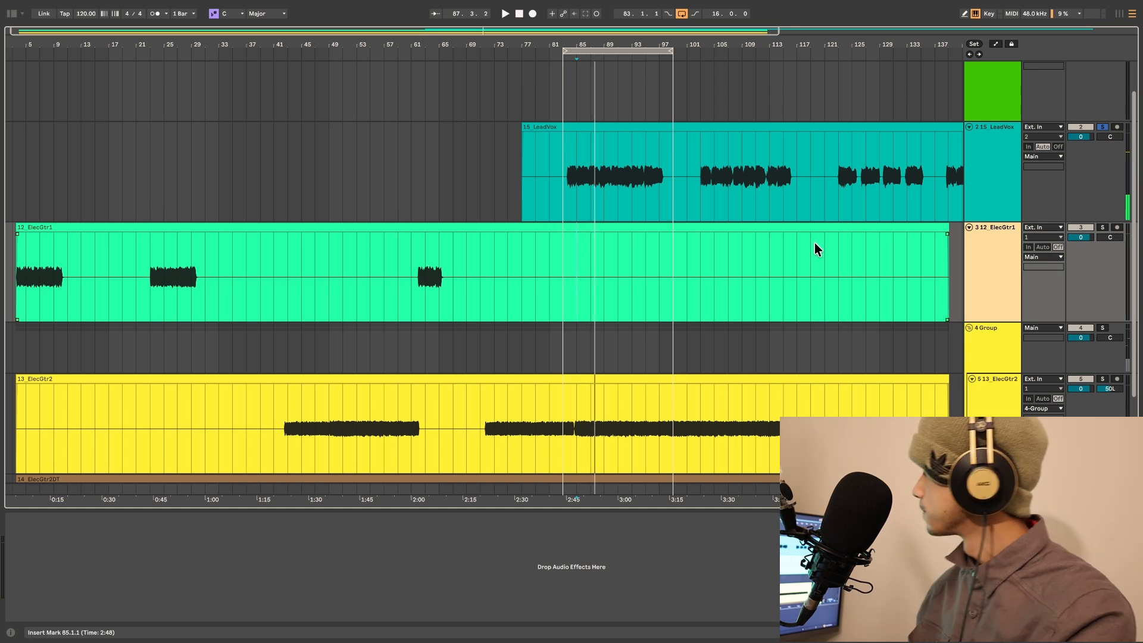
Search the whole browser library for "rev" to find a reverb
{"action": "key", "text": "super+f"}
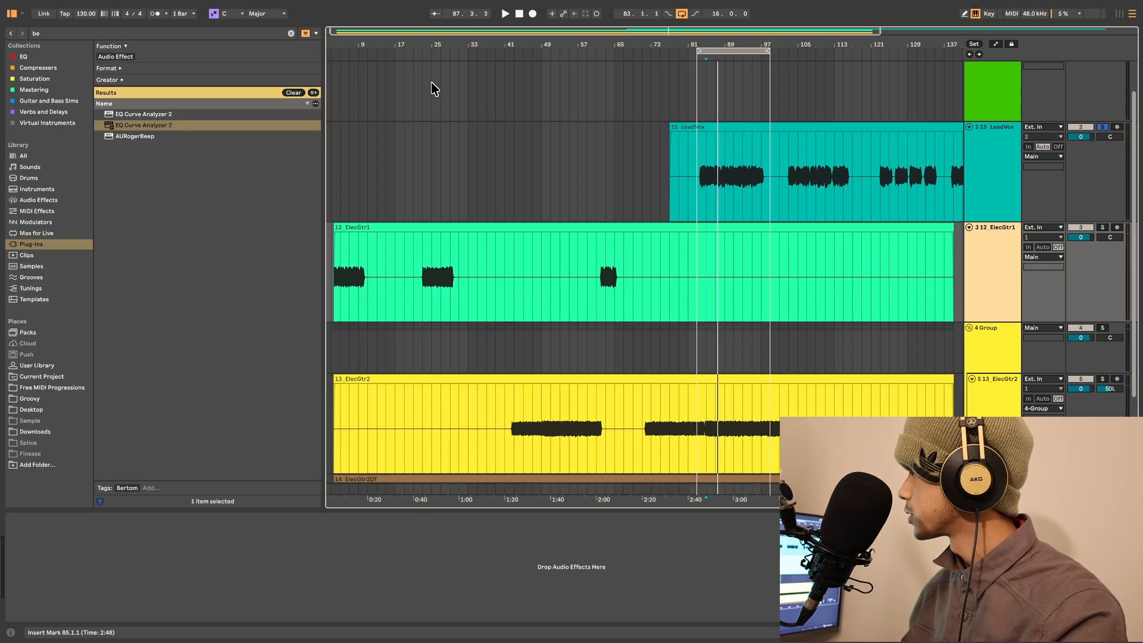
{"action": "type", "text": "rev"}
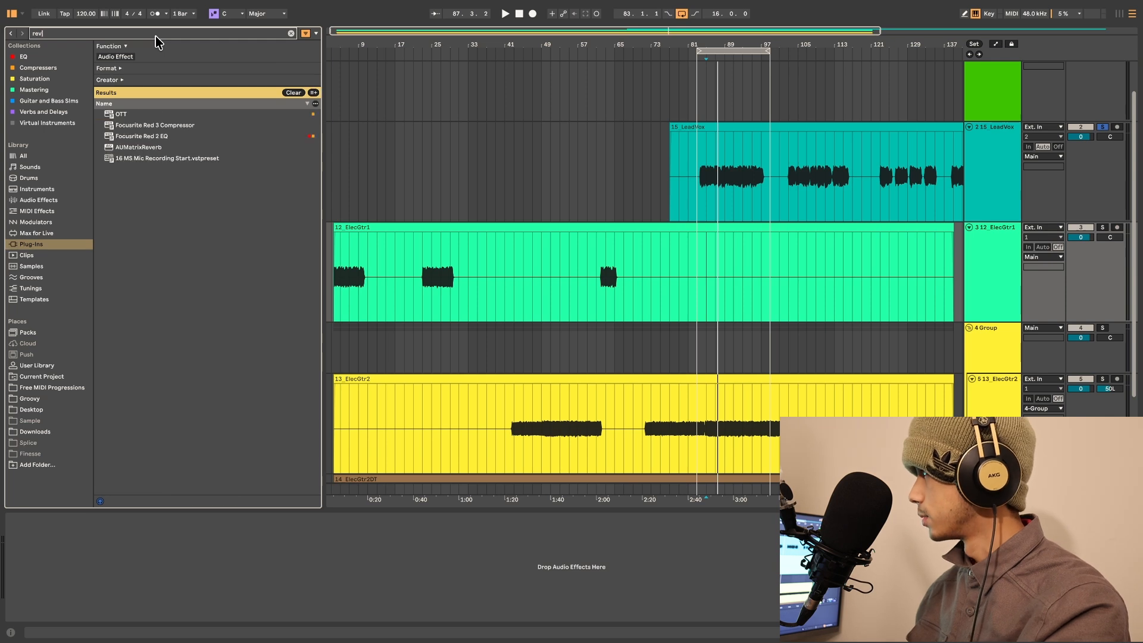
{"action": "left_click", "coordinate": [18, 155]}
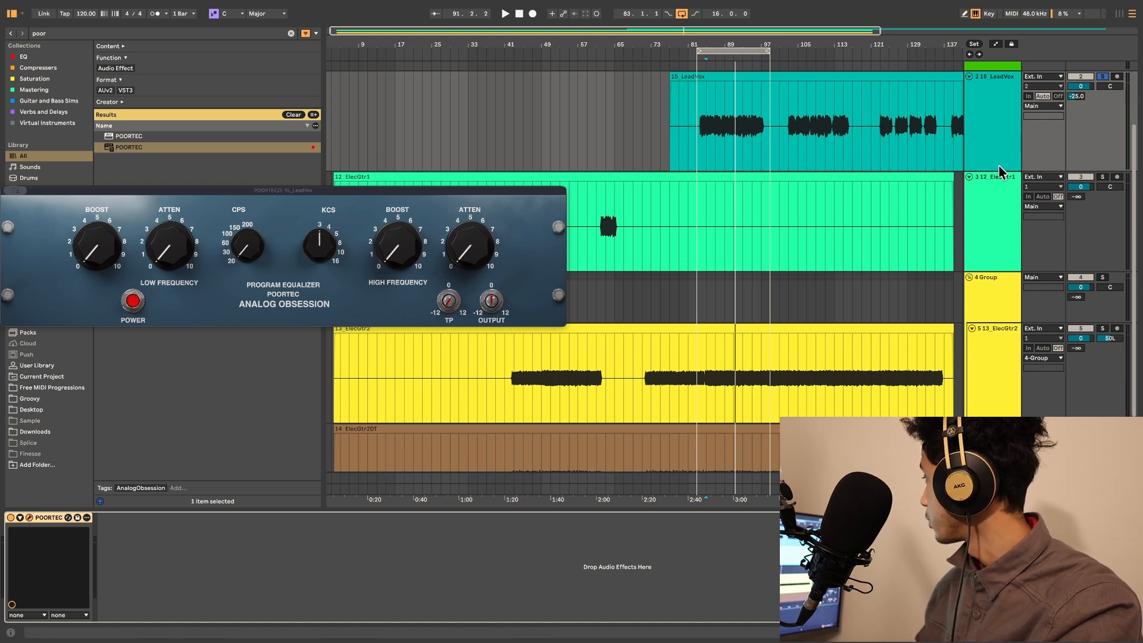
Enlarge the lead vocal track's height, set playback to start at bar 85, and move the POORTEC window toward the arrangement
{"action": "left_click_drag", "start_coordinate": [1000, 172], "coordinate": [973, 243]}
{"action": "scroll", "coordinate": [708, 155], "scroll_direction": "up", "scroll_amount": 2}
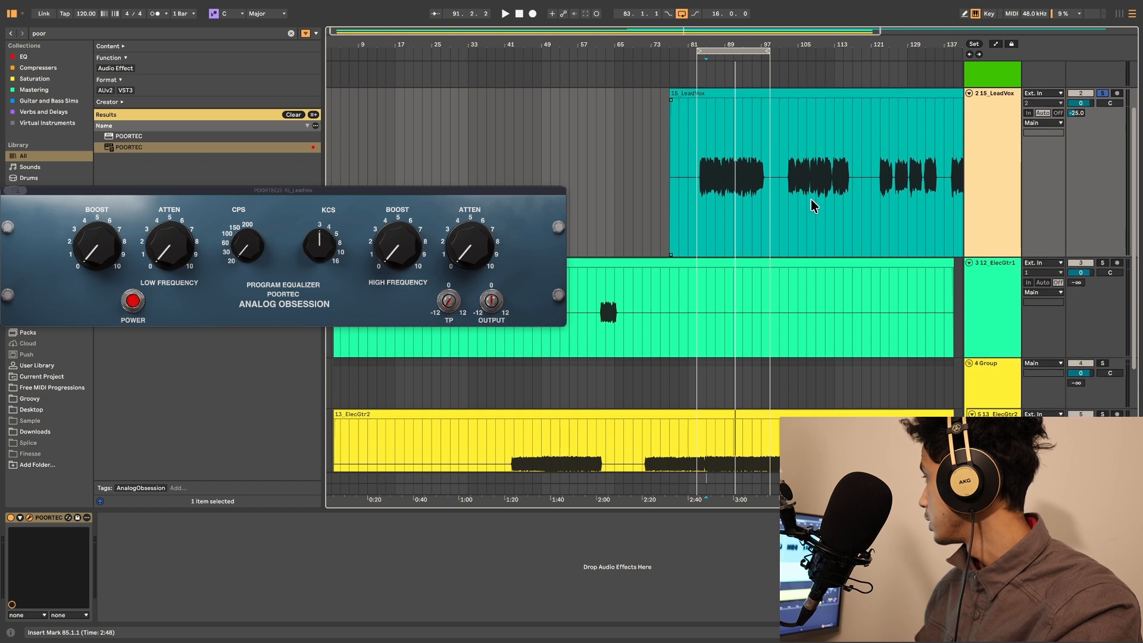
{"action": "left_click", "coordinate": [708, 177]}
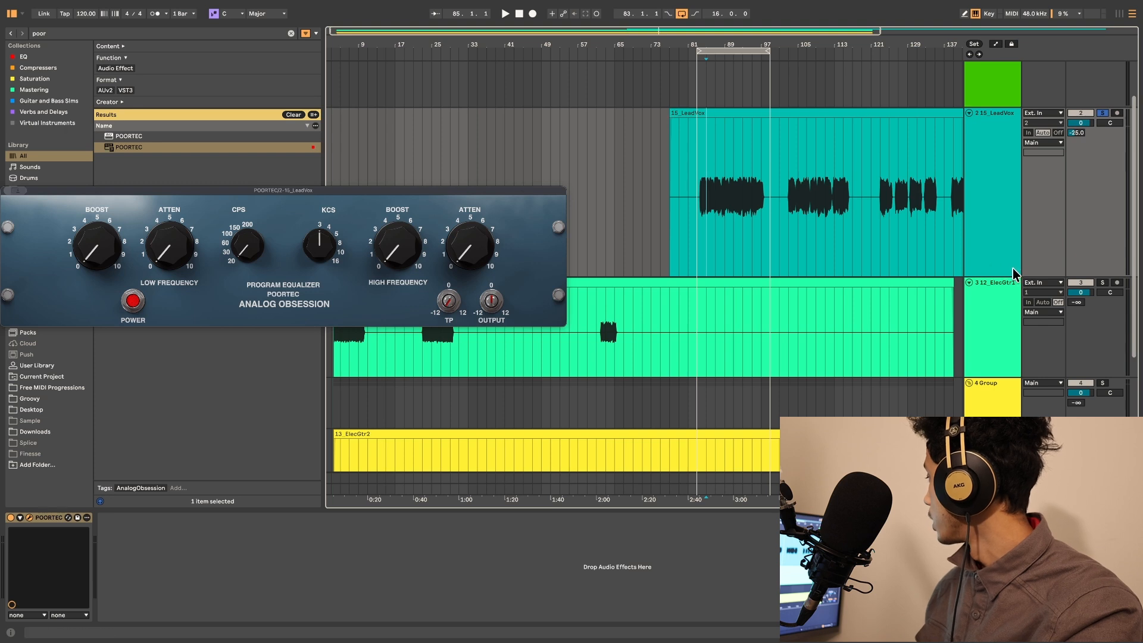
{"action": "left_click_drag", "start_coordinate": [1014, 275], "coordinate": [993, 362]}
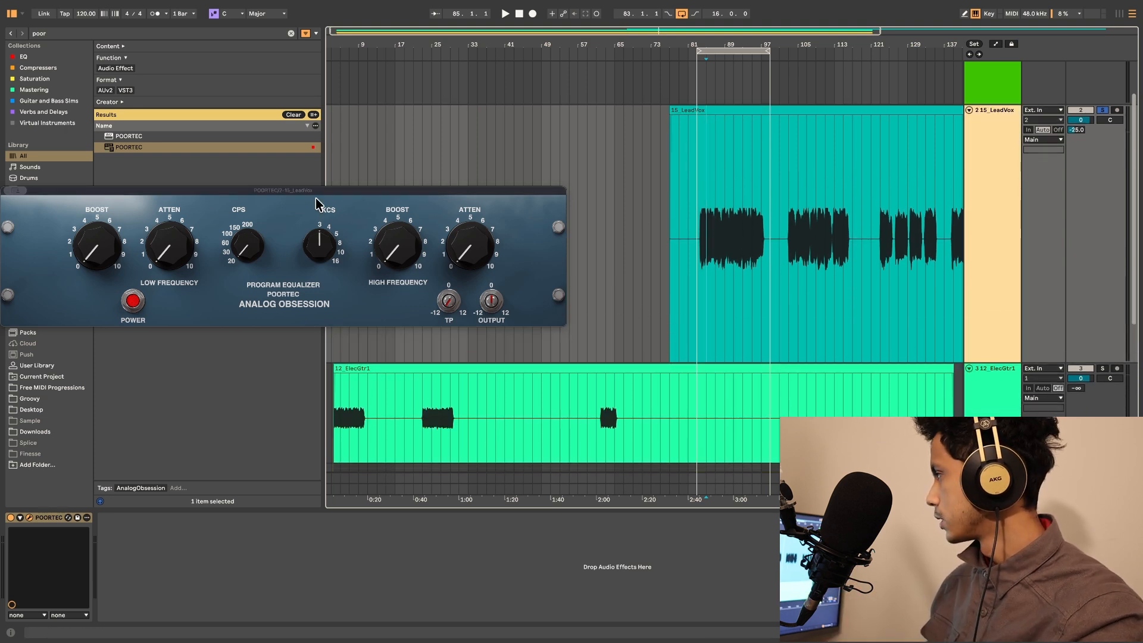
{"action": "left_click_drag", "start_coordinate": [439, 190], "coordinate": [562, 150]}
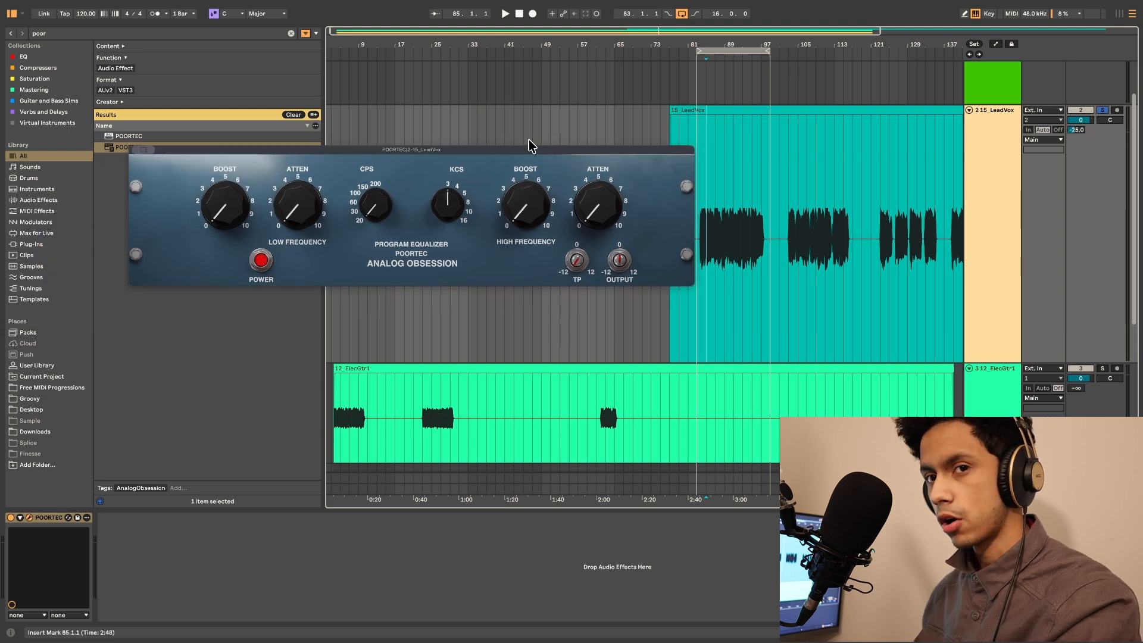
Play the lead vocal and set the POORTEC's KCS frequency to 10 and its high-frequency boost to 2.0
{"action": "key", "text": "space"}
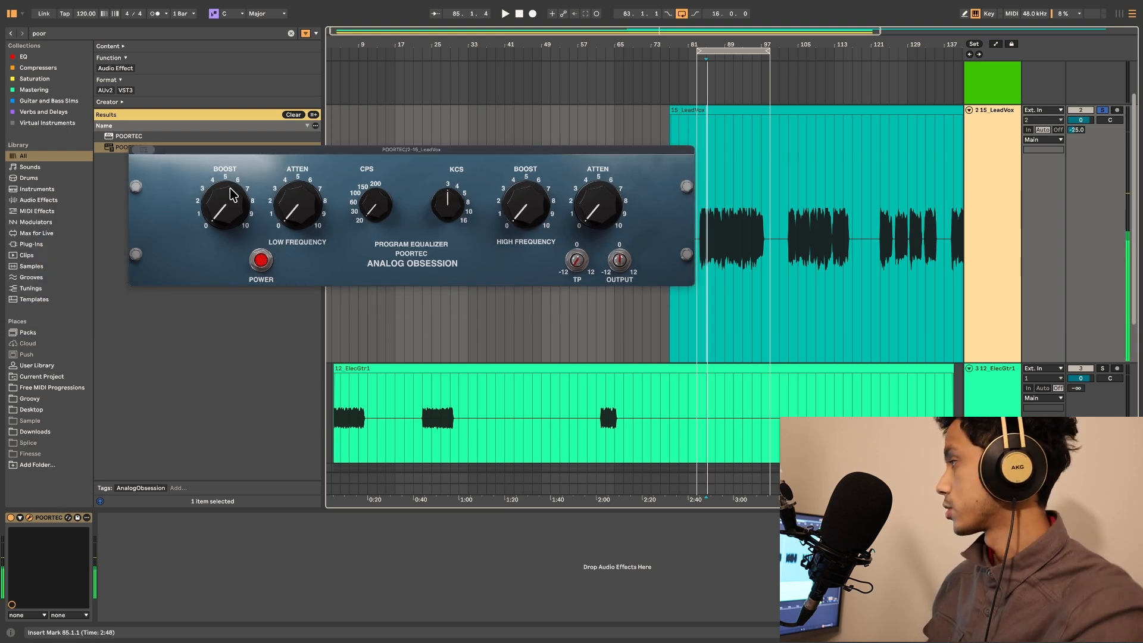
{"action": "left_click_drag", "start_coordinate": [447, 205], "coordinate": [448, 186]}
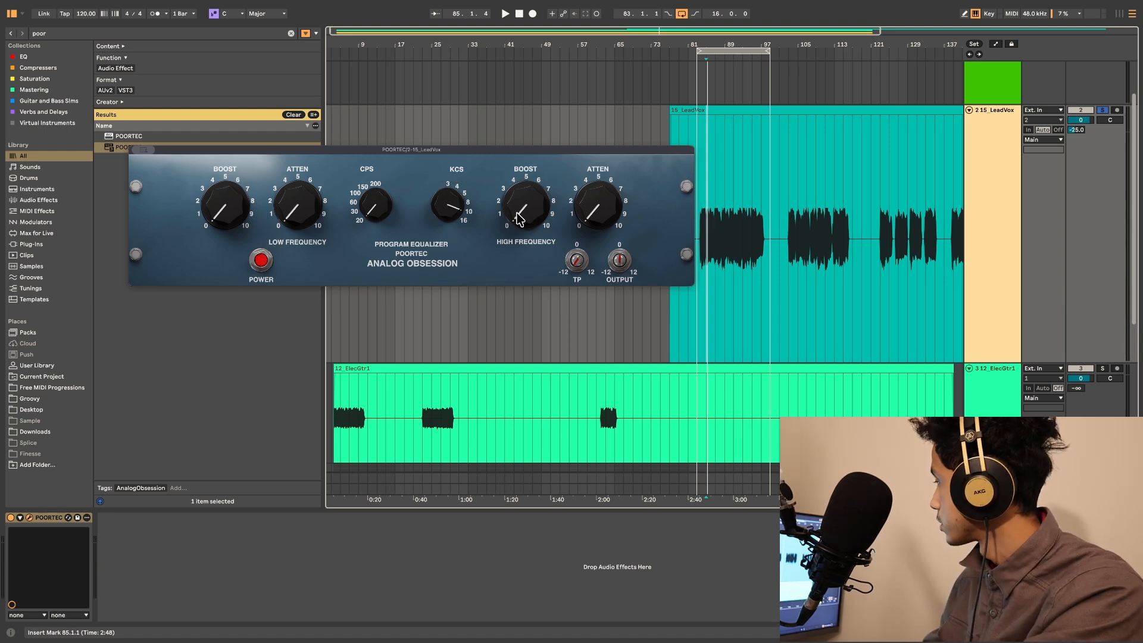
{"action": "key", "text": "space"}
{"action": "left_click_drag", "start_coordinate": [526, 205], "coordinate": [526, 190]}
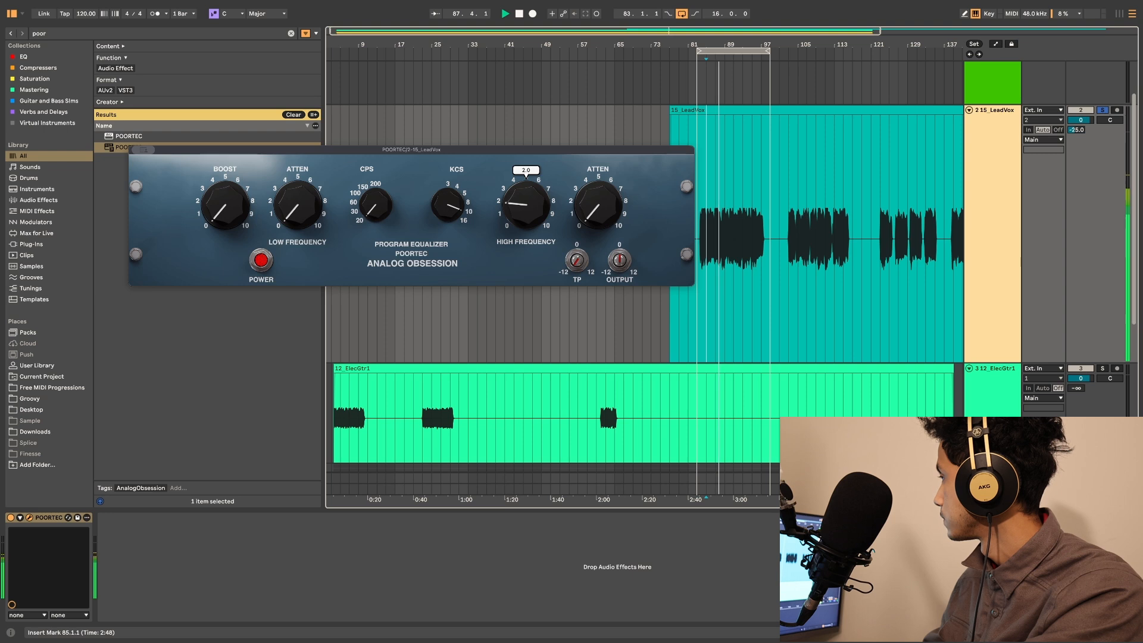
Play the lead vocal from bar 85 while switching the POORTEC off and on to compare the sound
{"action": "left_click", "coordinate": [13, 520]}
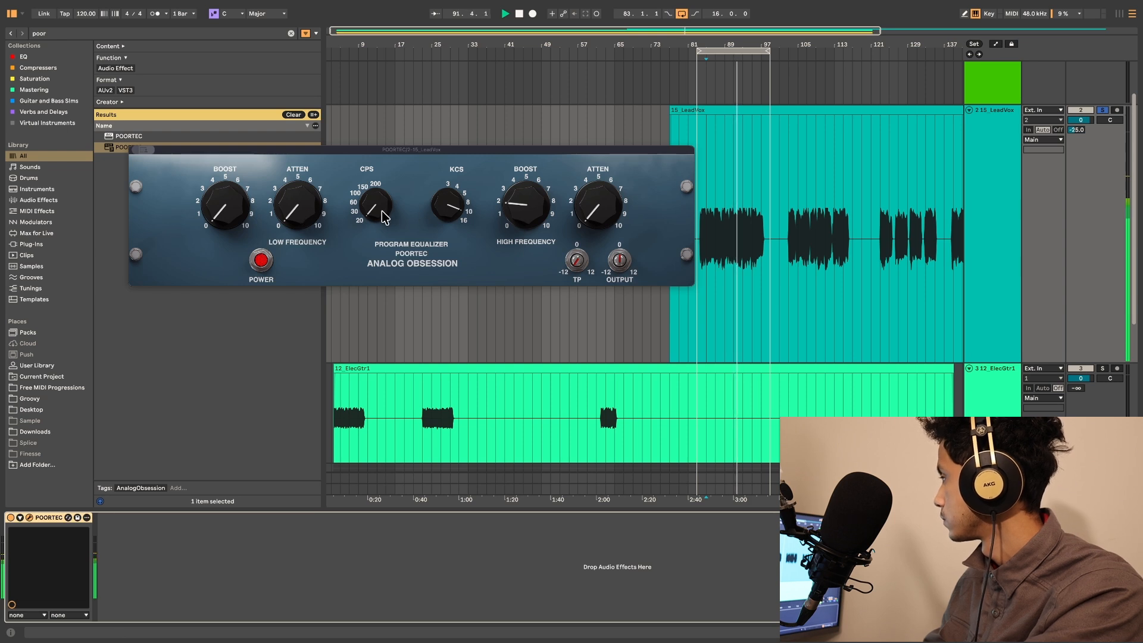
{"action": "key", "text": "space"}
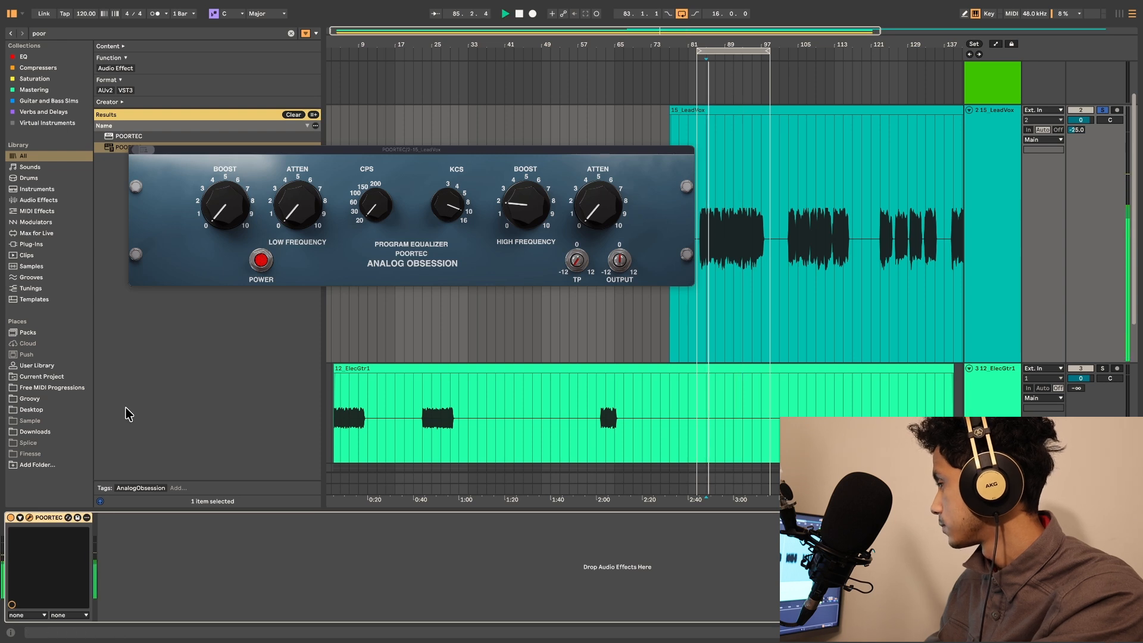
{"action": "left_click", "coordinate": [12, 518]}
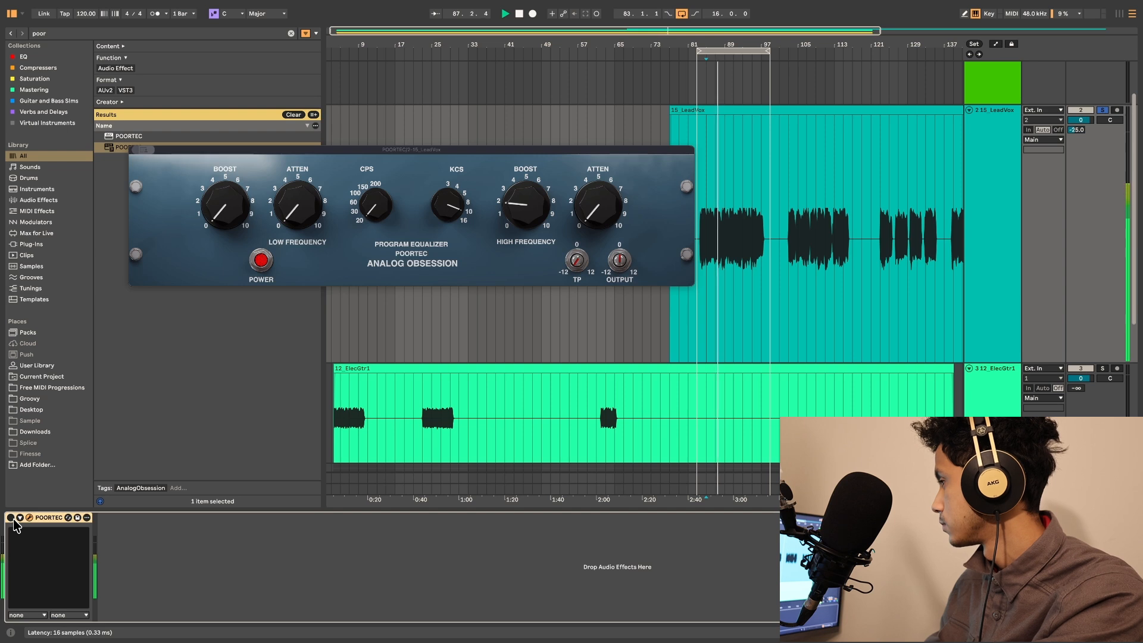
{"action": "left_click", "coordinate": [11, 518]}
{"action": "key", "text": "space"}
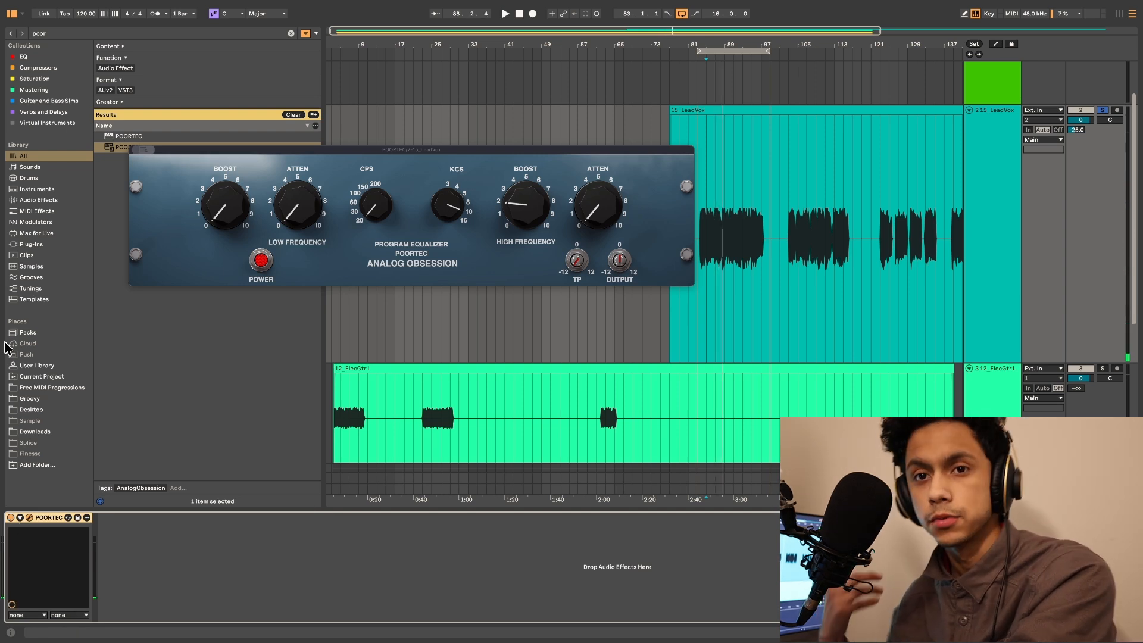
Play the lead vocal while sweeping the POORTEC's TP knob from -12 dB up to about 4 dB and back down
{"action": "left_click_drag", "start_coordinate": [577, 259], "coordinate": [577, 256]}
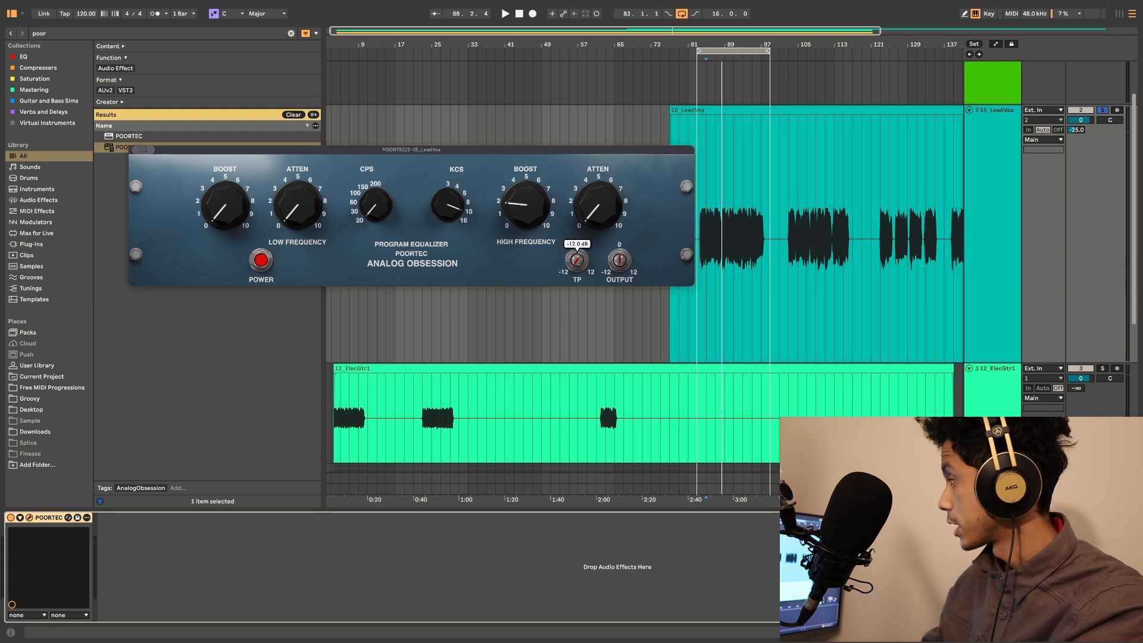
{"action": "key", "text": "space"}
{"action": "left_click_drag", "start_coordinate": [577, 260], "coordinate": [577, 193]}
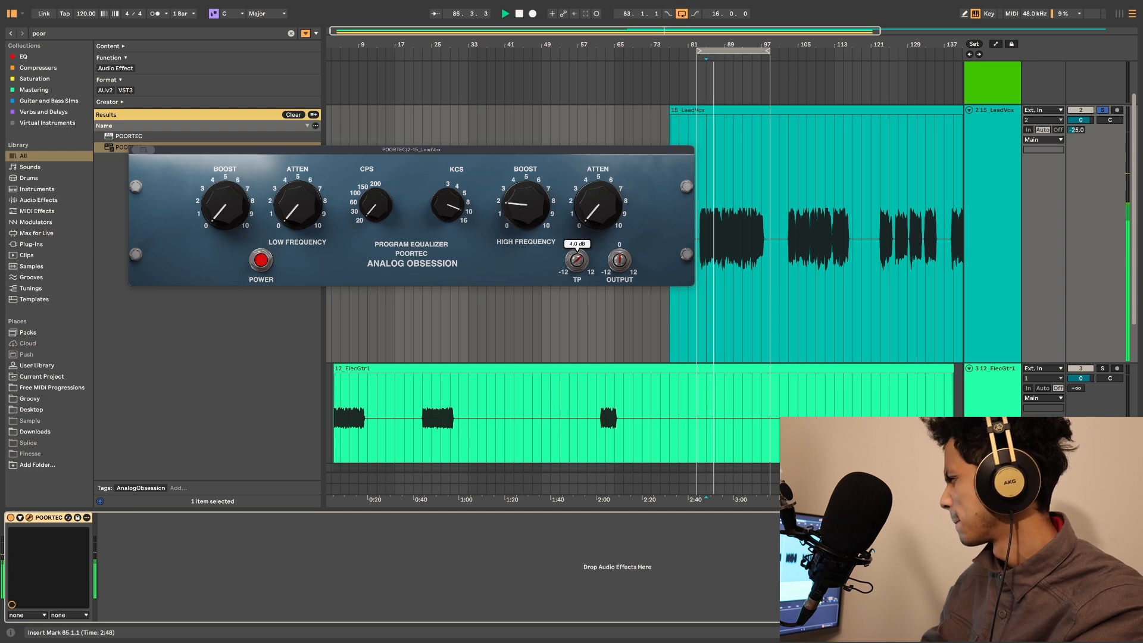
{"action": "left_click_drag", "start_coordinate": [581, 266], "coordinate": [576, 268]}
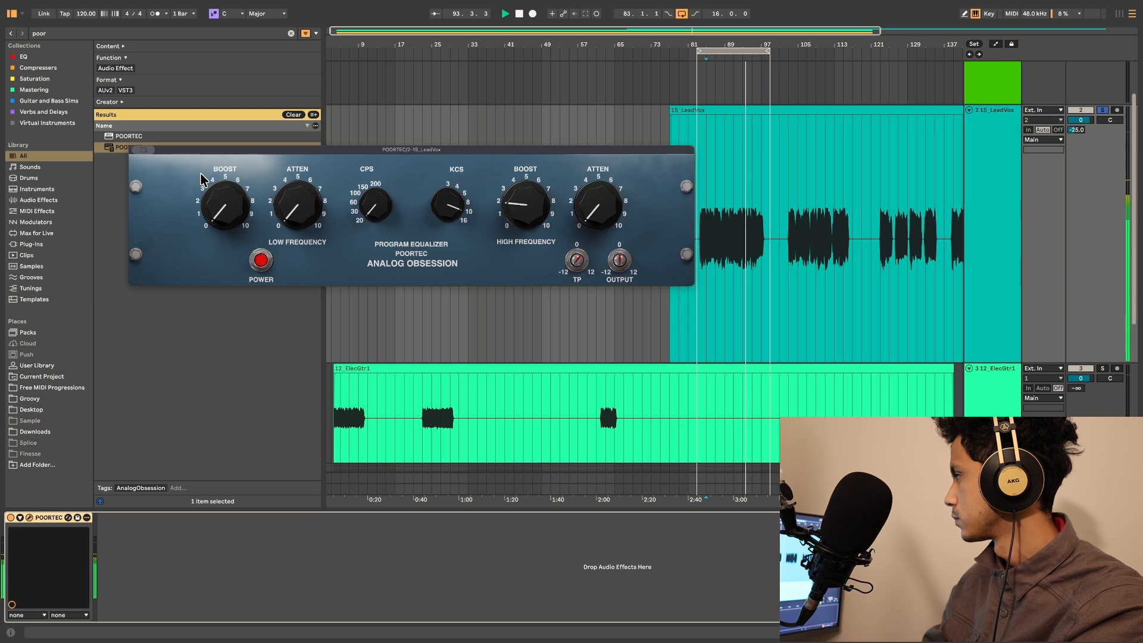
Search the library for "de ess" and reopen the lead vocal's POORTEC window
{"action": "key", "text": "super+w"}
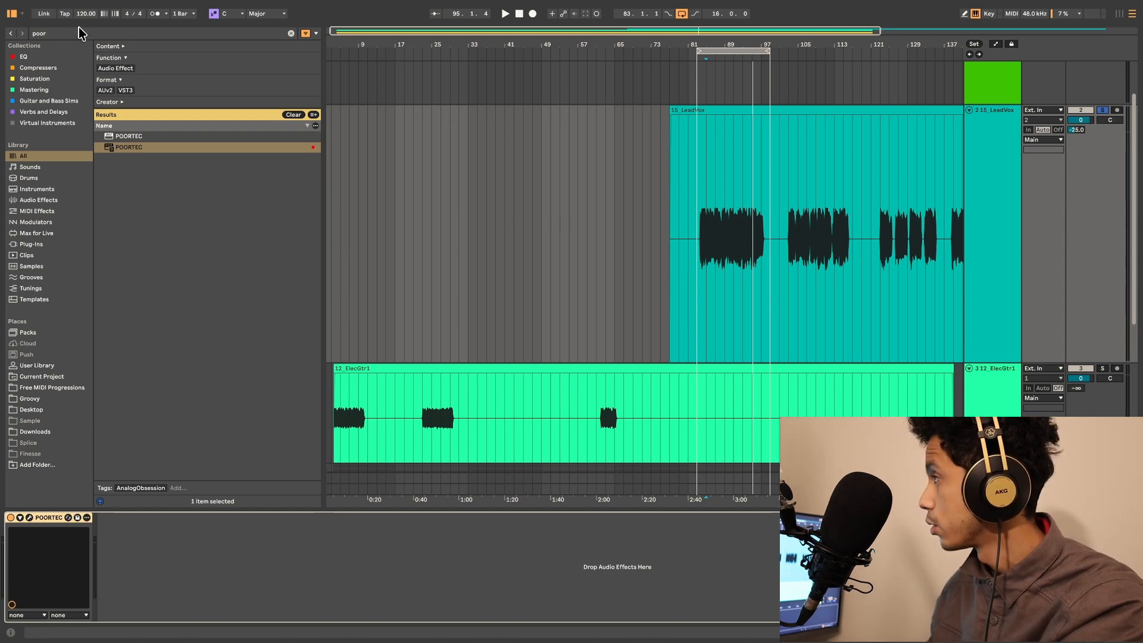
{"action": "left_click", "coordinate": [39, 34]}
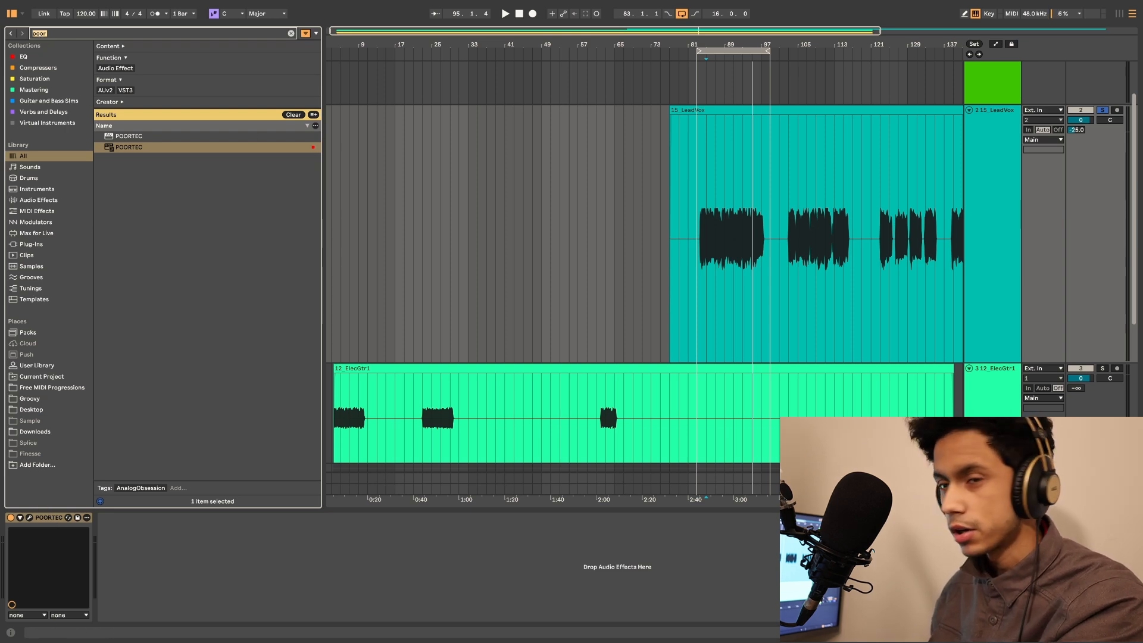
{"action": "left_click", "coordinate": [29, 518]}
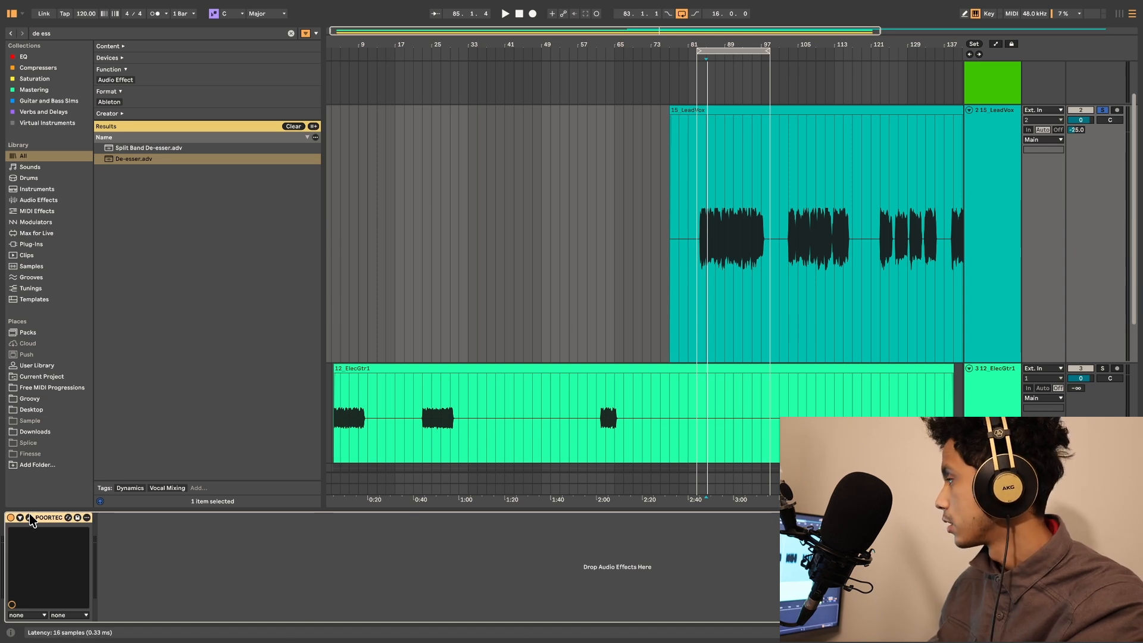
{"action": "left_click", "coordinate": [68, 517]}
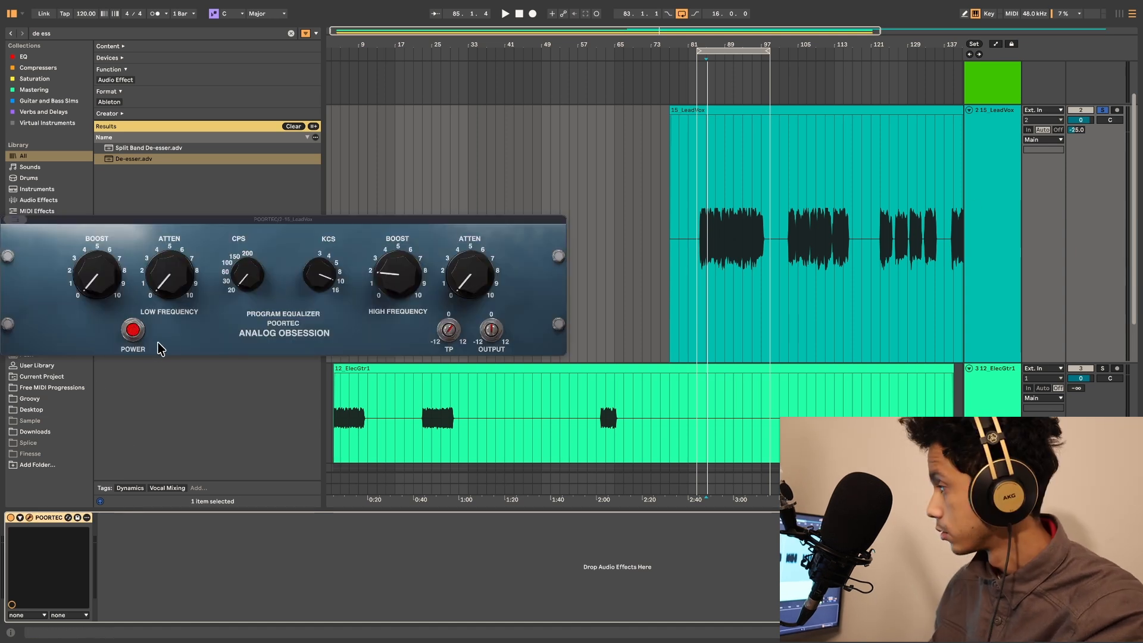